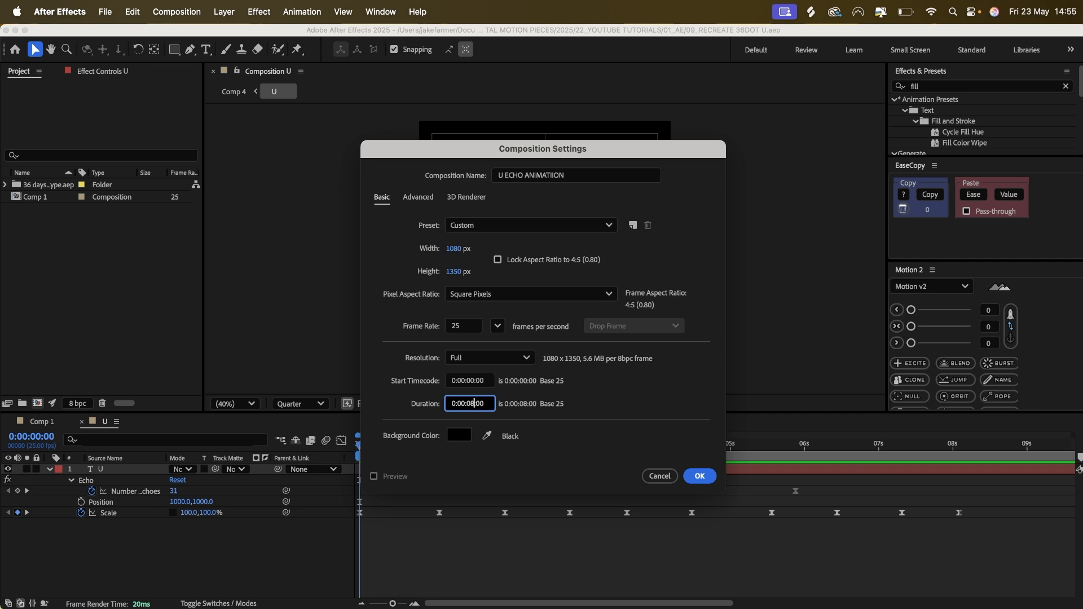
# Create the 1080 x 1350 px, 8-second composition U ECHO ANIMATIION at 25 fps and add a text layer reading U
pyautogui.press('Return')
pyautogui.press('super+alt+shift+t')
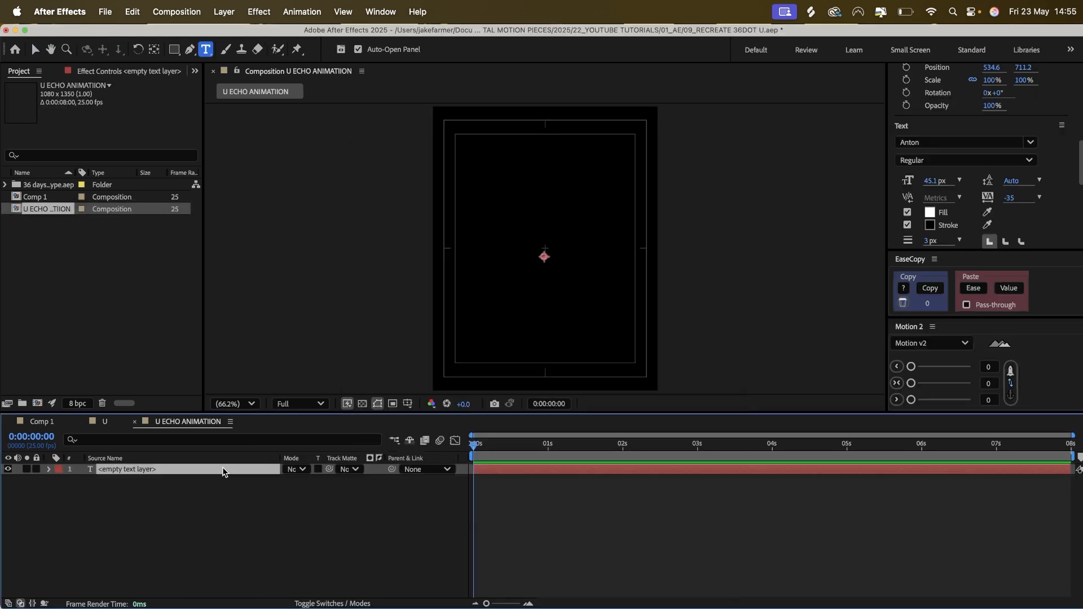
pyautogui.doubleClick(91, 465)
pyautogui.write('U')
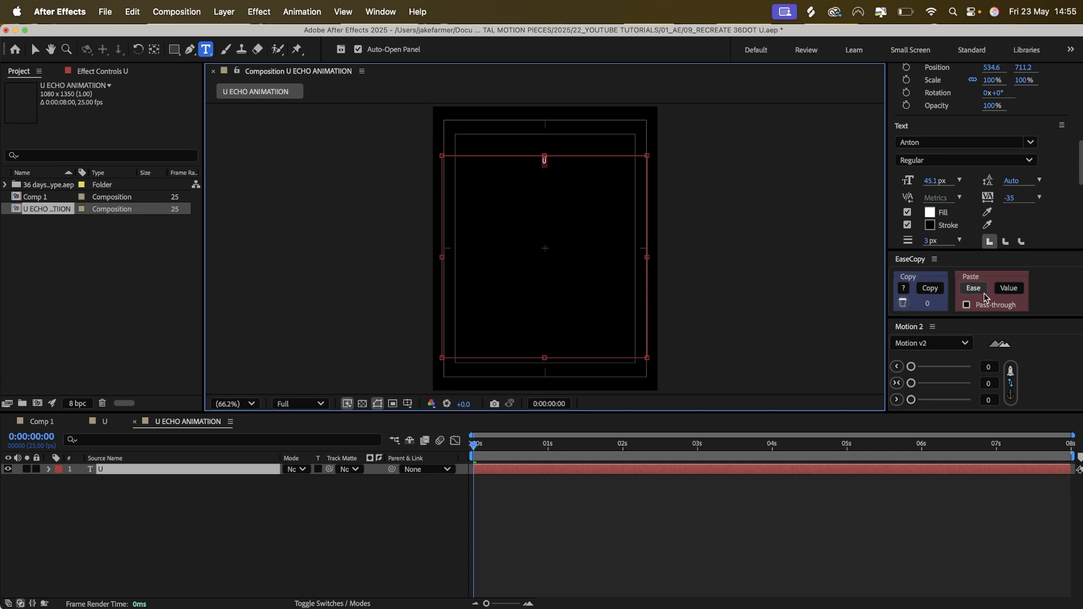
# Set the U's font to Tusker Grotesk in the 9800 Super style
pyautogui.click(963, 141)
pyautogui.write('TUSKER')
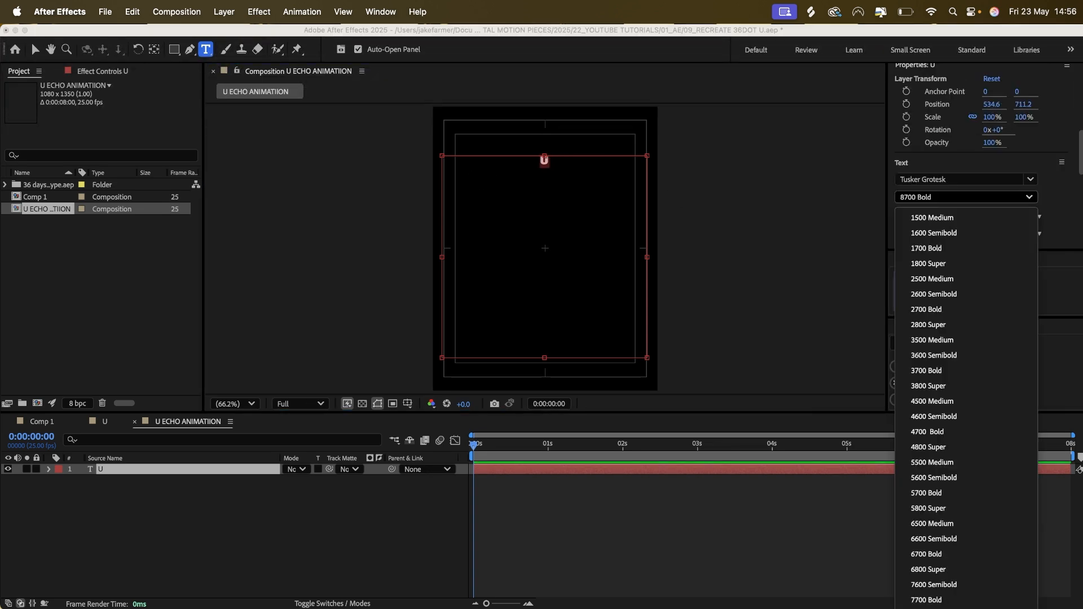
pyautogui.click(939, 607)
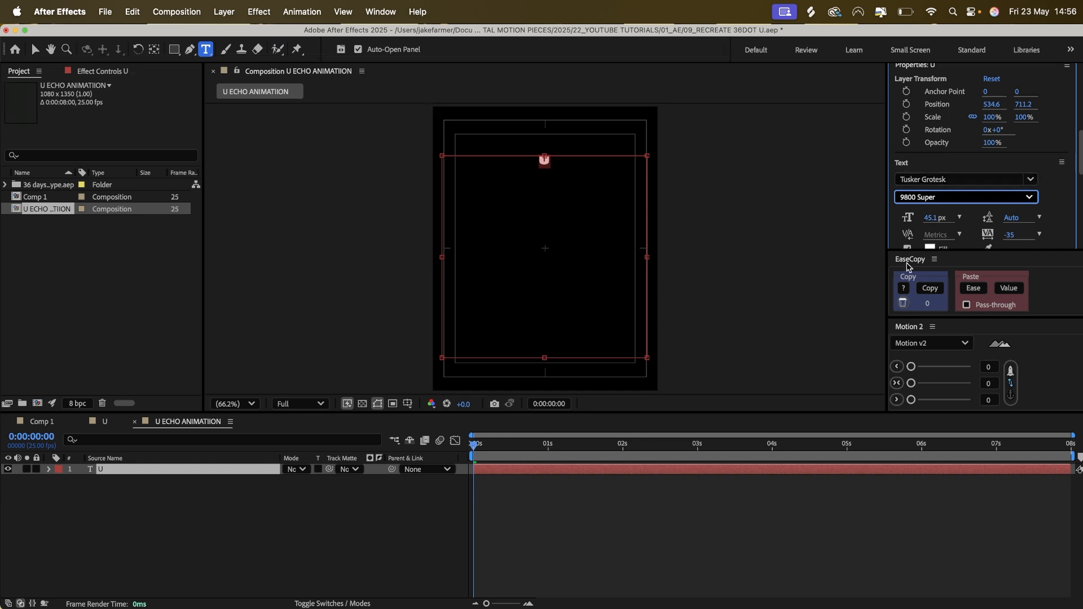
# Enlarge the U to a font size of about 762 px
pyautogui.moveTo(928, 220); pyautogui.dragTo(992, 219)
pyautogui.click(935, 218)
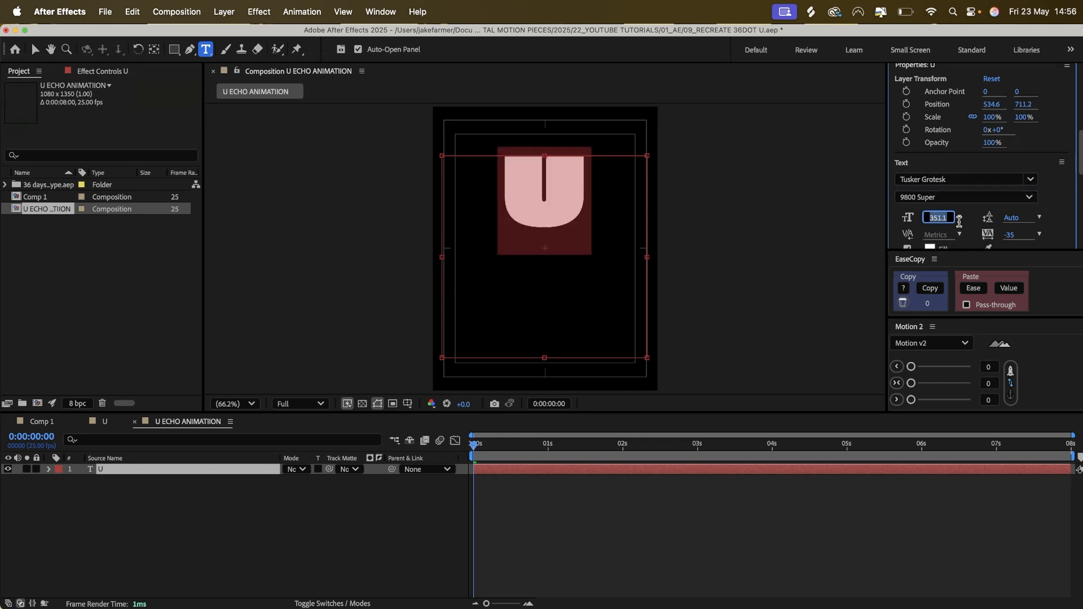
pyautogui.write('500')
pyautogui.press('Return')
pyautogui.moveTo(939, 220); pyautogui.dragTo(1057, 220)
pyautogui.press('Escape')
# Set the U's fill colour to black (000000)
pyautogui.moveTo(1079, 148); pyautogui.dragTo(1079, 172)
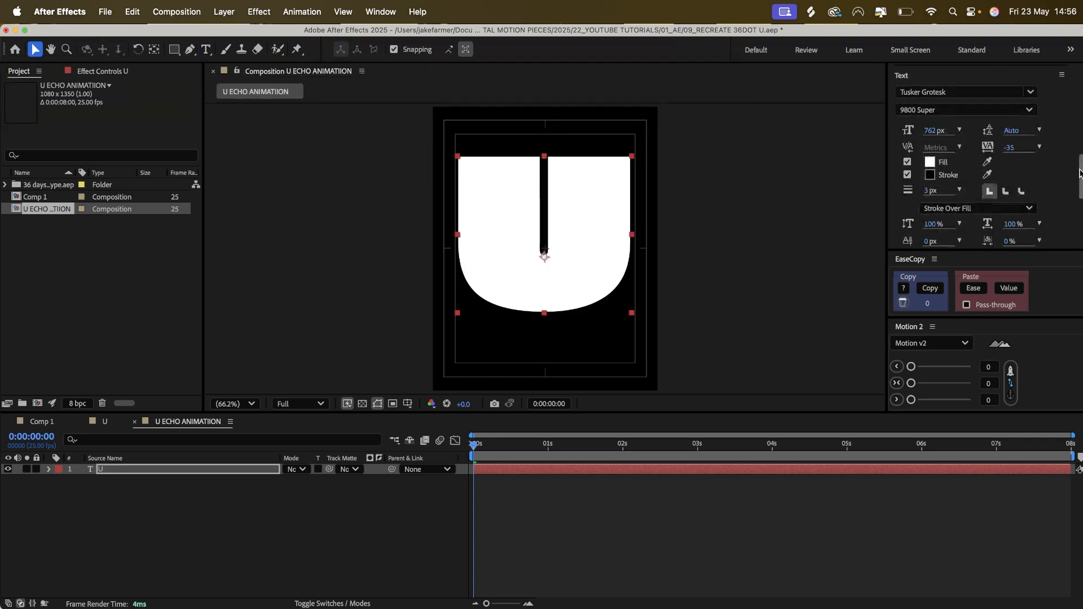
pyautogui.click(929, 162)
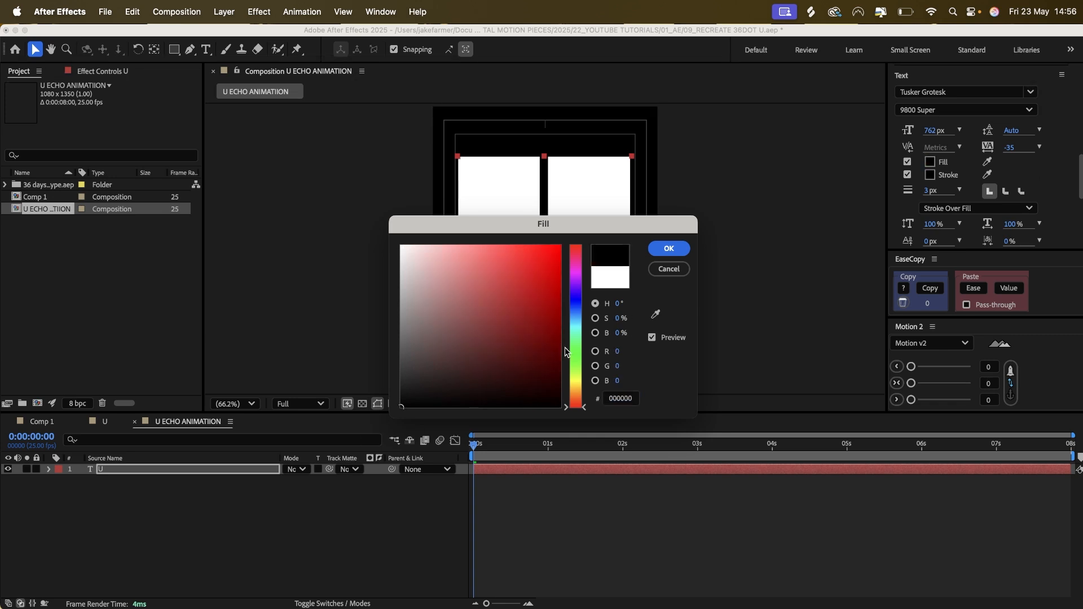
pyautogui.click(669, 248)
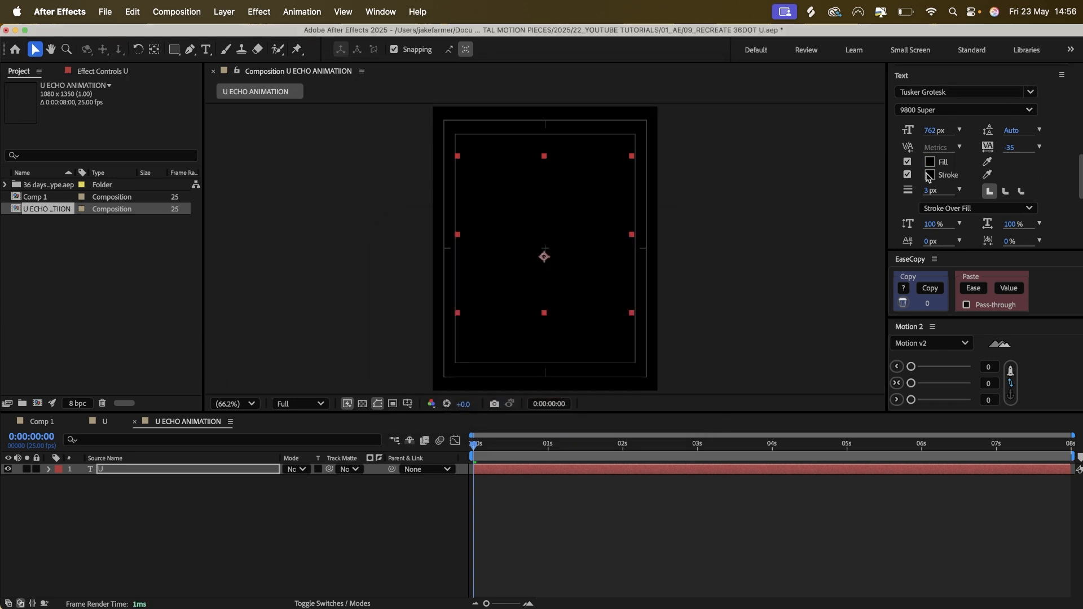
# Give the U a white (FFFFFF) stroke with a width of 5 px
pyautogui.click(930, 175)
pyautogui.click(401, 246)
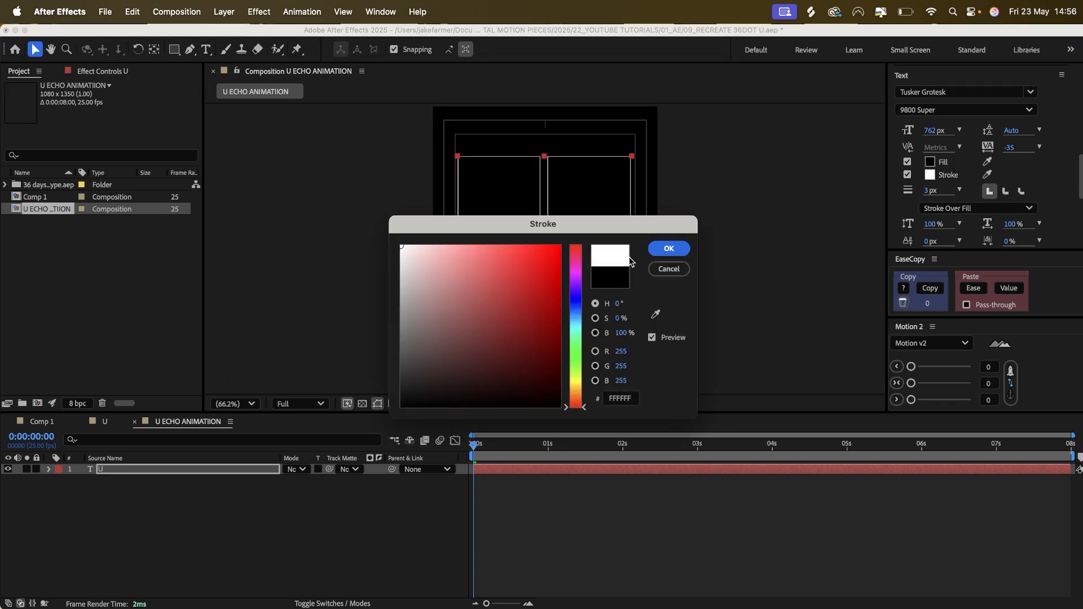
pyautogui.click(668, 257)
pyautogui.click(929, 190)
pyautogui.write('5')
pyautogui.press('Return')
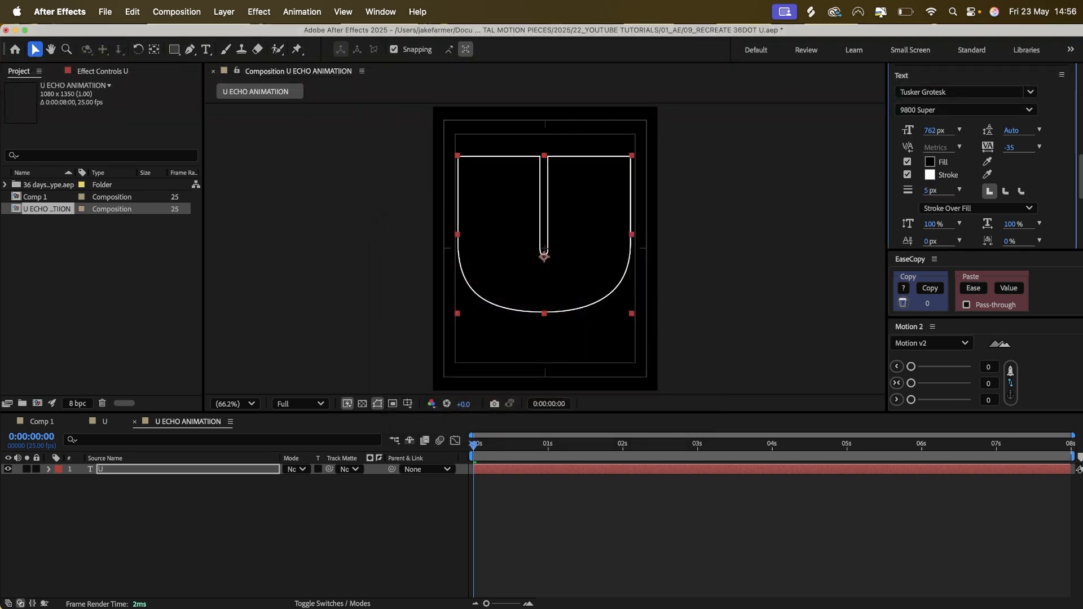
# Move the U layer's anchor point to the centre of the letter with the Pan Behind tool
pyautogui.click(588, 235)
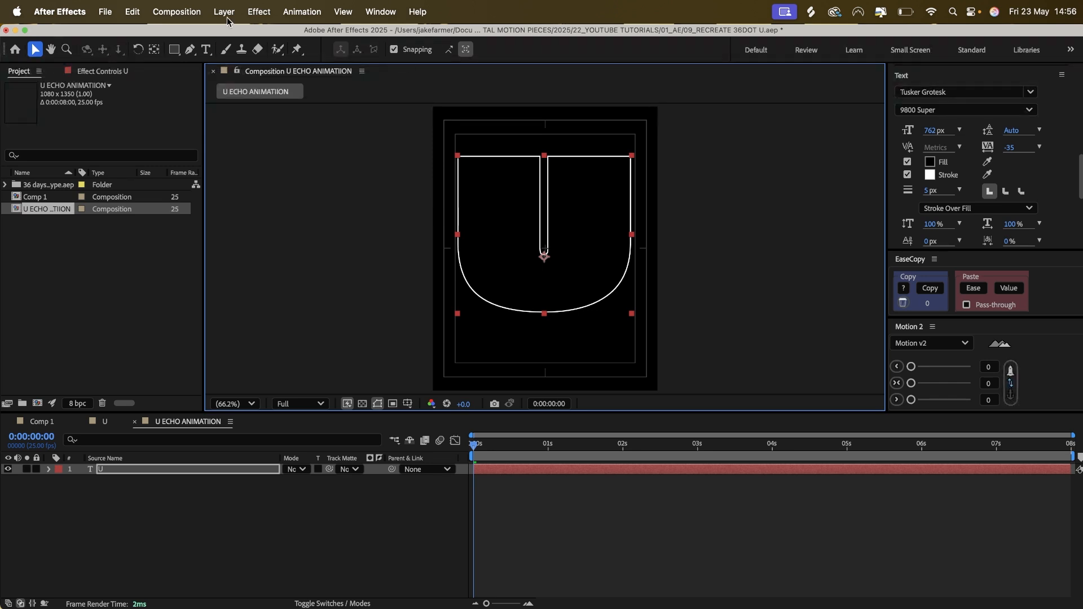
pyautogui.click(154, 49)
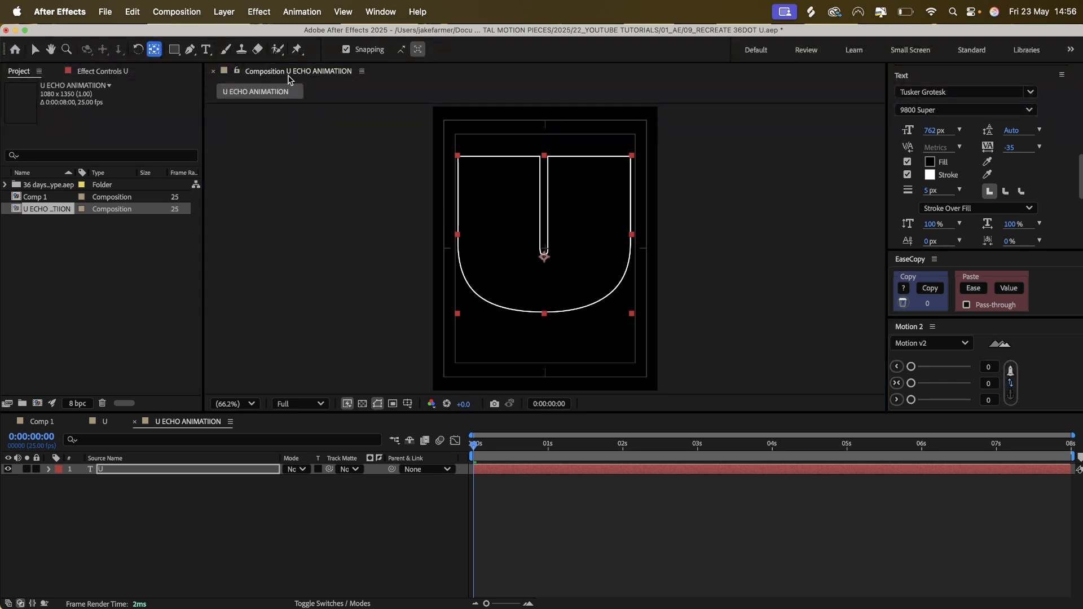
pyautogui.moveTo(545, 257); pyautogui.dragTo(545, 244)
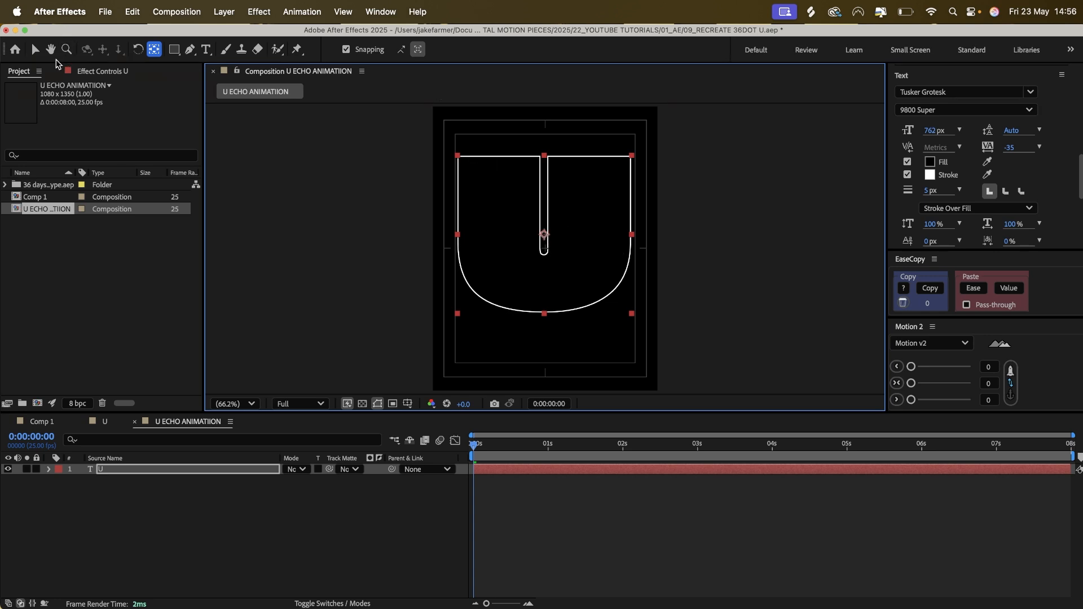
pyautogui.click(35, 49)
# Centre the U layer vertically and horizontally in the composition
pyautogui.moveTo(1081, 175); pyautogui.dragTo(1082, 115)
pyautogui.click(985, 222)
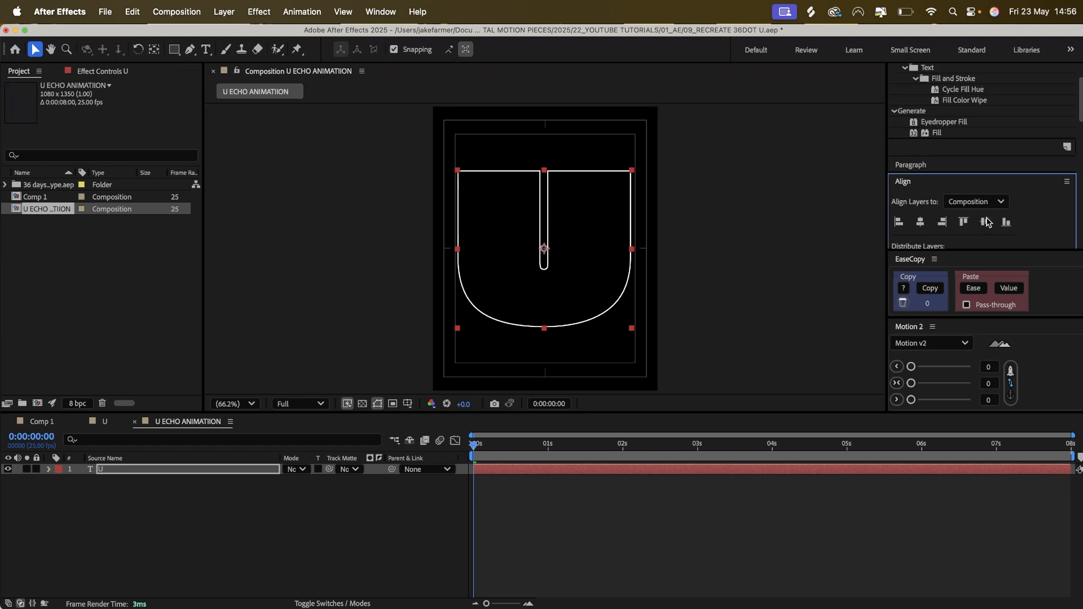
pyautogui.click(920, 223)
pyautogui.click(683, 234)
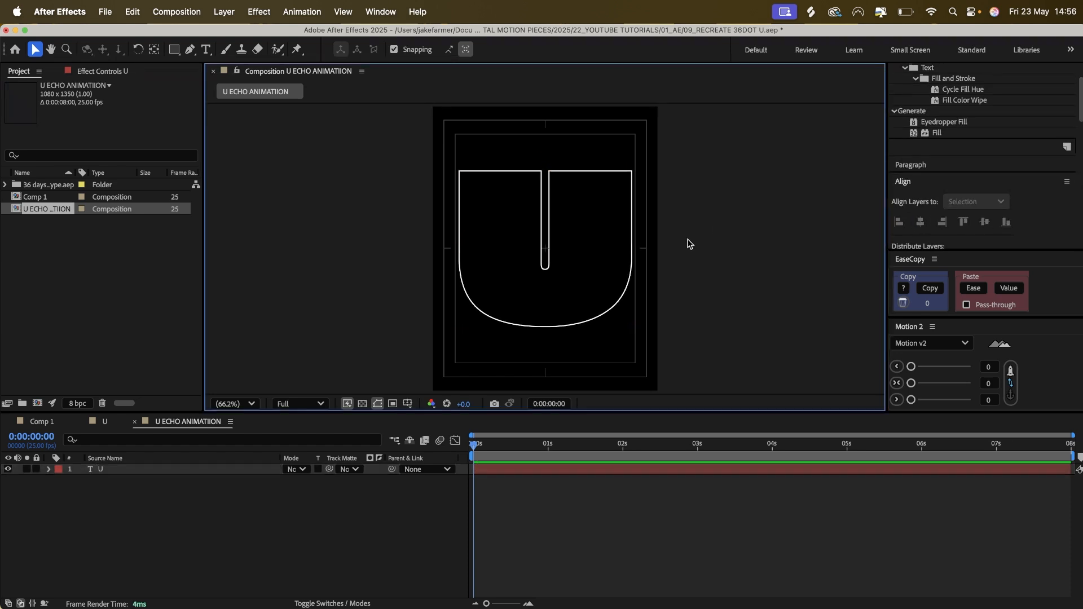
pyautogui.click(592, 227)
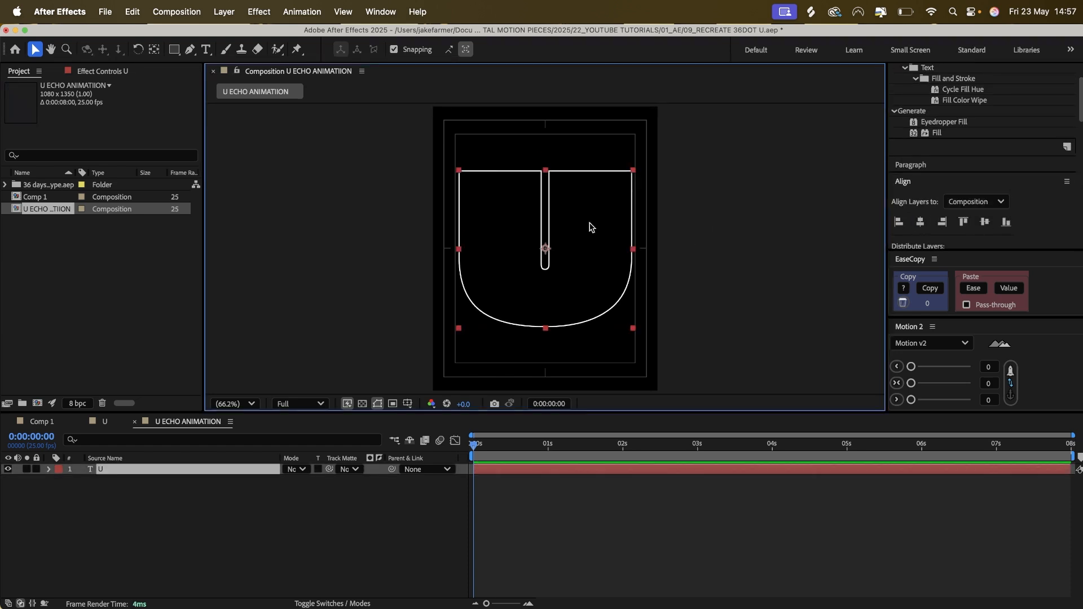
# Keyframe the U's Scale at the start, unlink its proportions, set horizontal scale to -50% at 0:00:00:16, and preview the motion
pyautogui.click(131, 469)
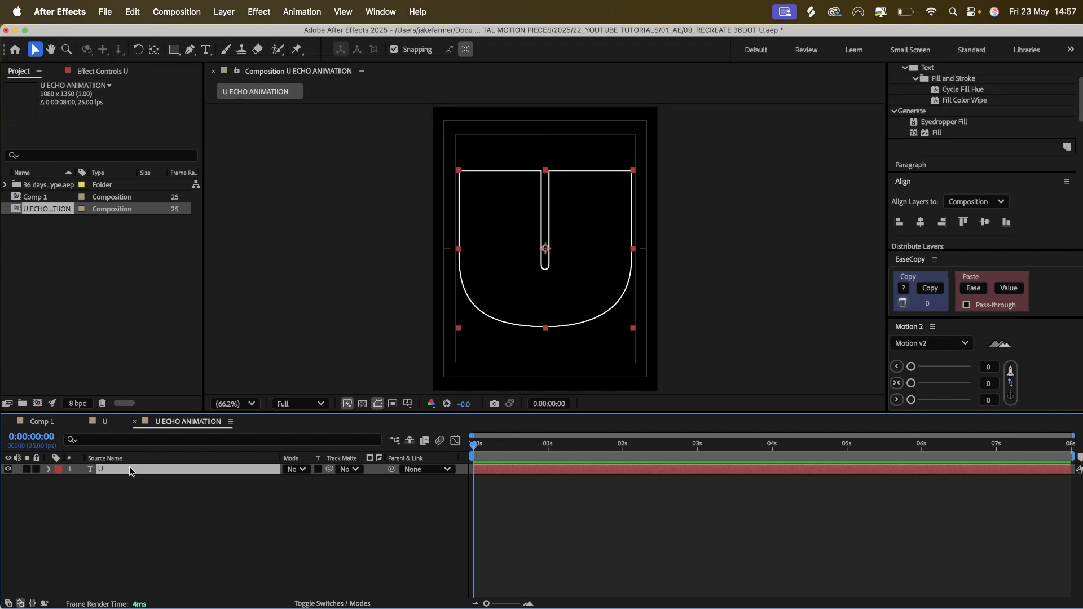
pyautogui.hotkey('alt', 'shift', 's')
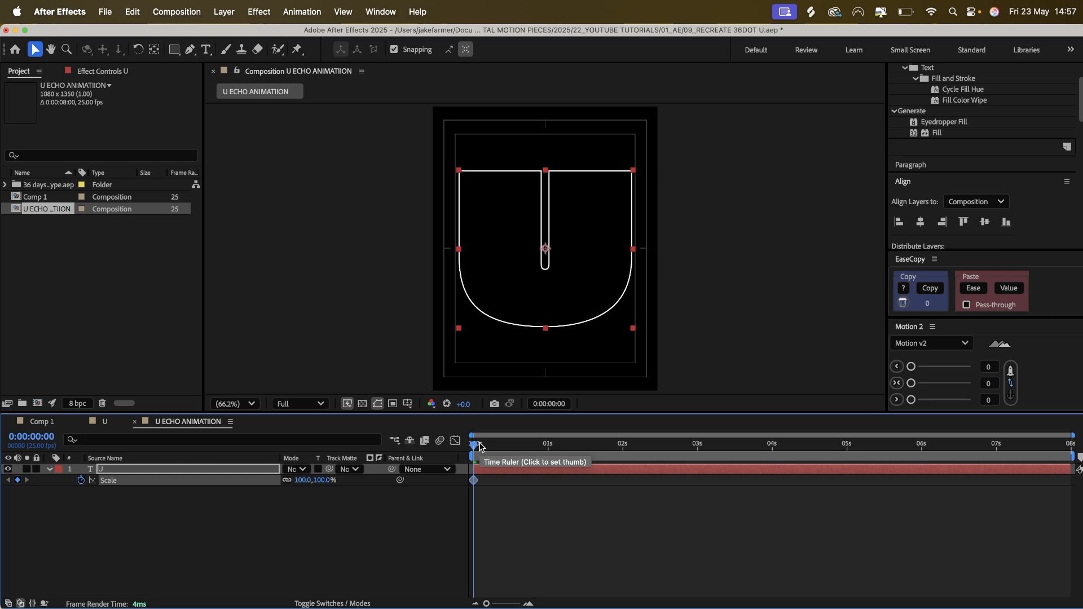
pyautogui.moveTo(482, 449); pyautogui.dragTo(521, 448)
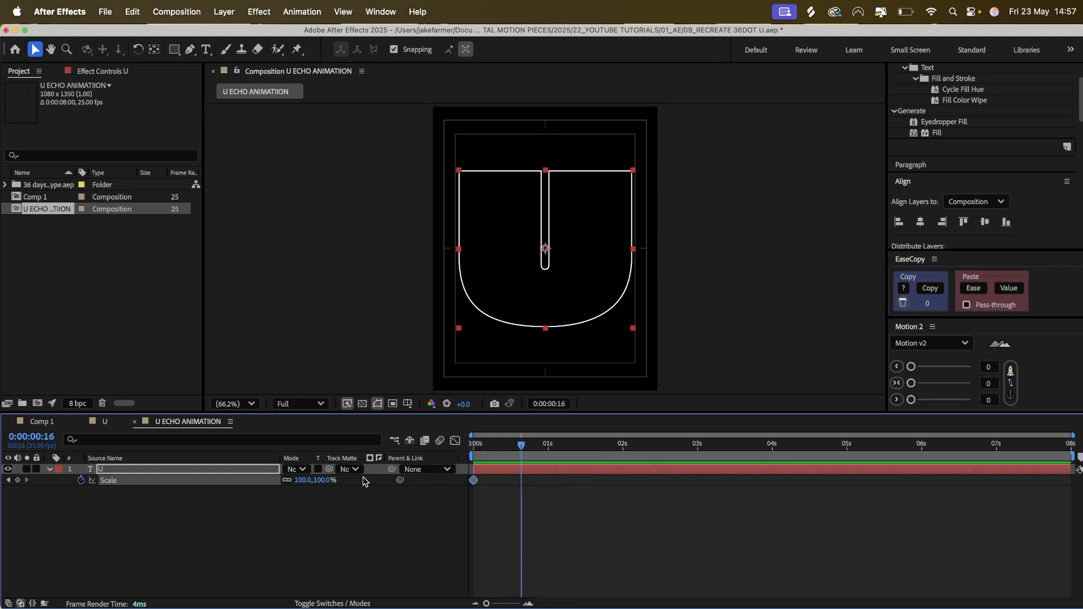
pyautogui.click(287, 482)
pyautogui.click(303, 480)
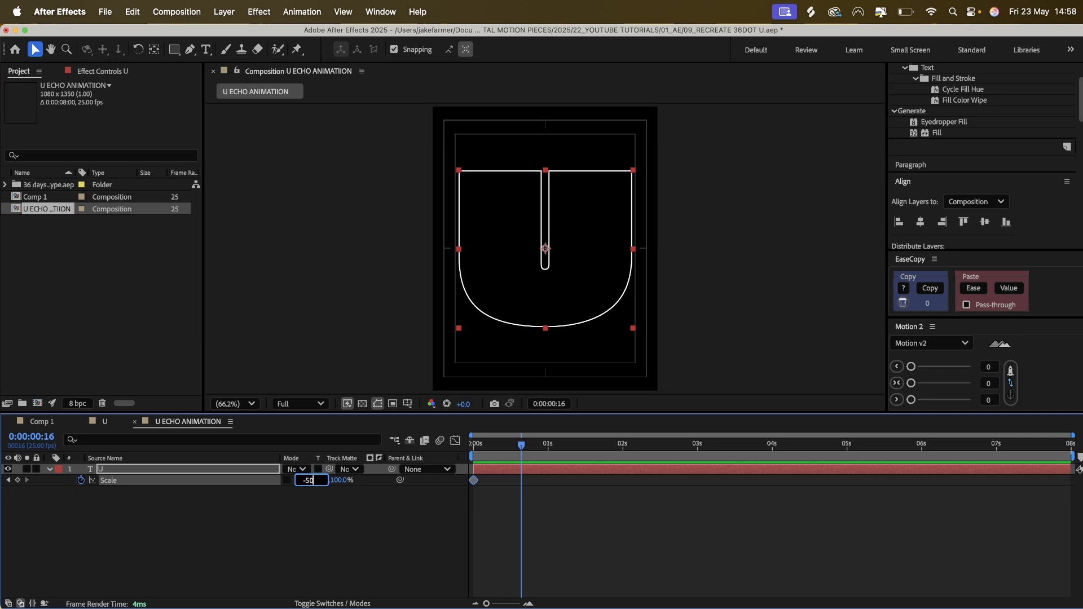
pyautogui.press('Return')
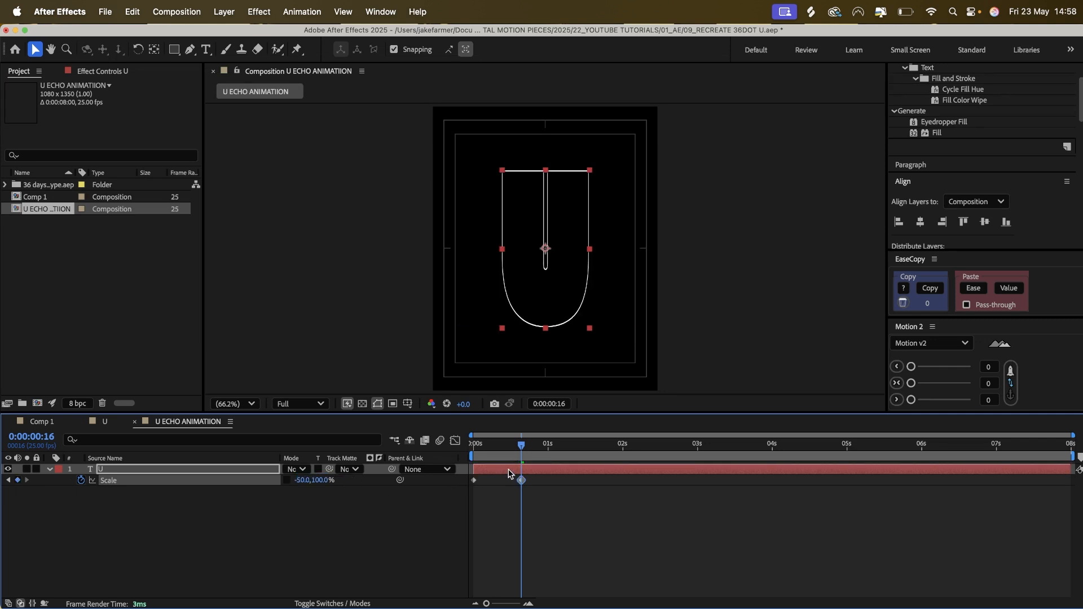
pyautogui.press('space')
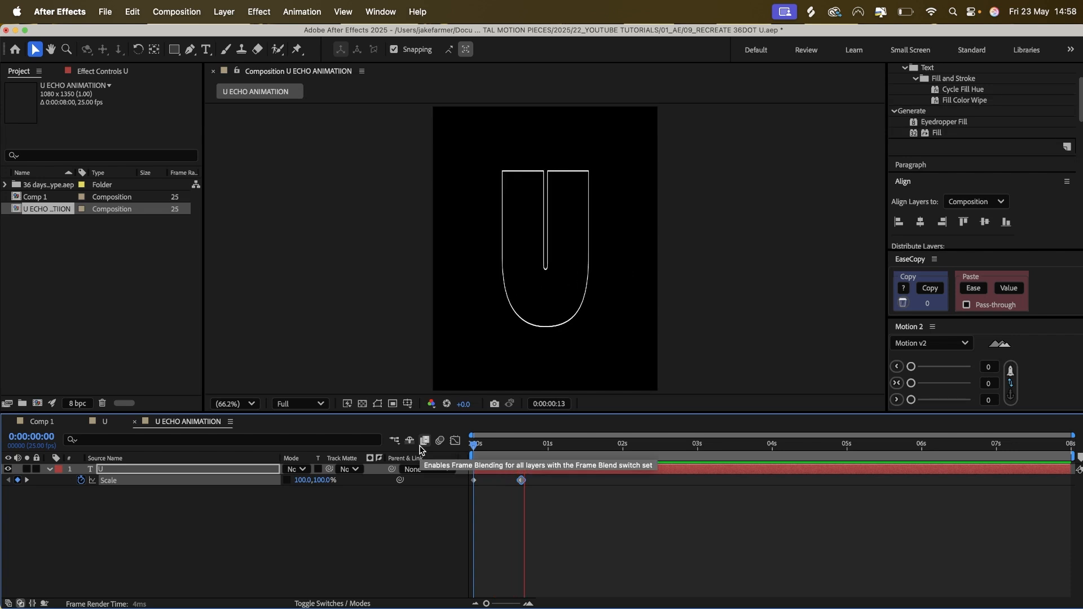
pyautogui.press('space')
# Set the U's Scale to -35% horizontal and 35% vertical at 0:00:01:10, and preview the animation
pyautogui.moveTo(484, 445); pyautogui.dragTo(577, 443)
pyautogui.moveTo(320, 482); pyautogui.dragTo(303, 482)
pyautogui.click(319, 482)
pyautogui.press('Return')
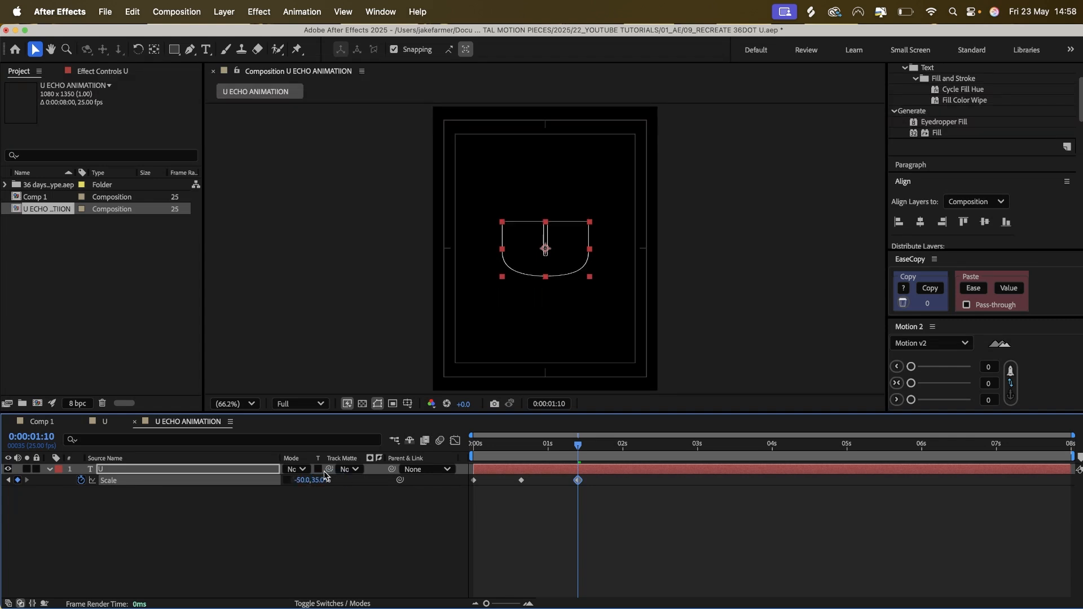
pyautogui.moveTo(303, 482); pyautogui.dragTo(307, 481)
pyautogui.click(302, 480)
pyautogui.write('35')
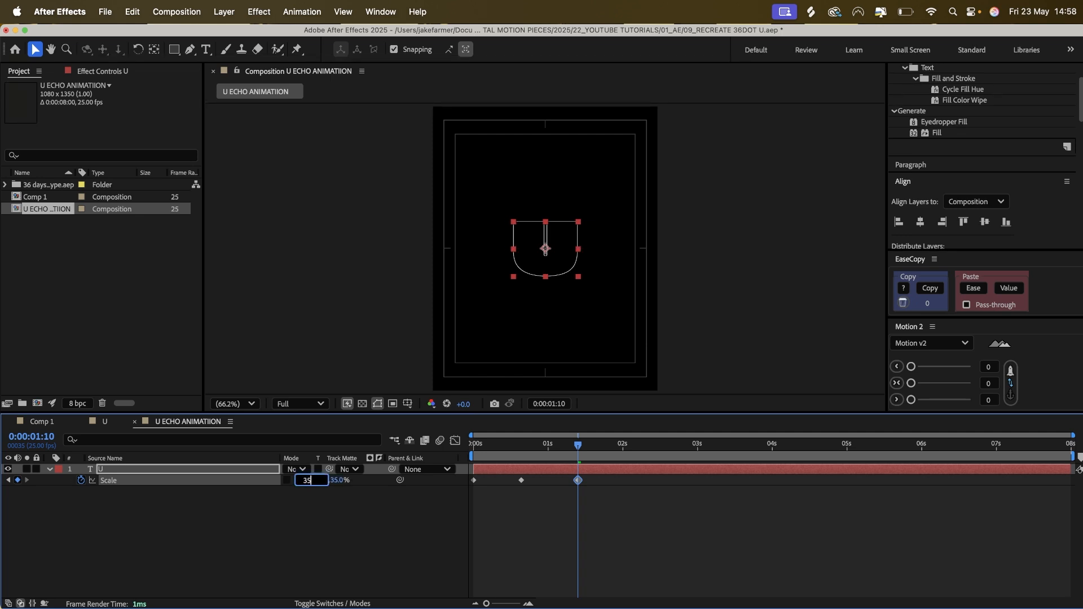
pyautogui.press('Return')
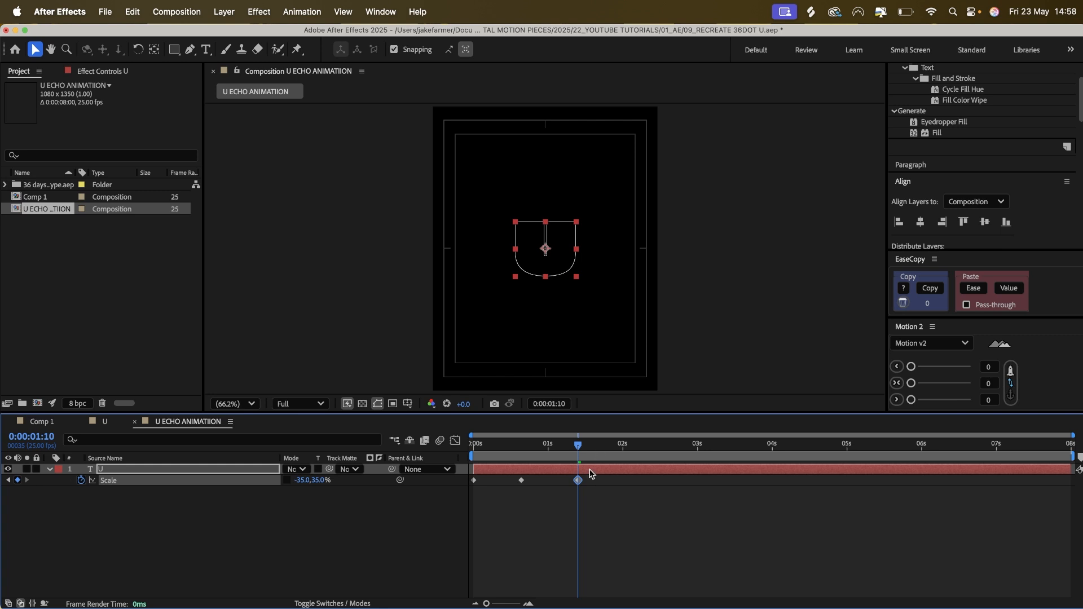
pyautogui.press('space')
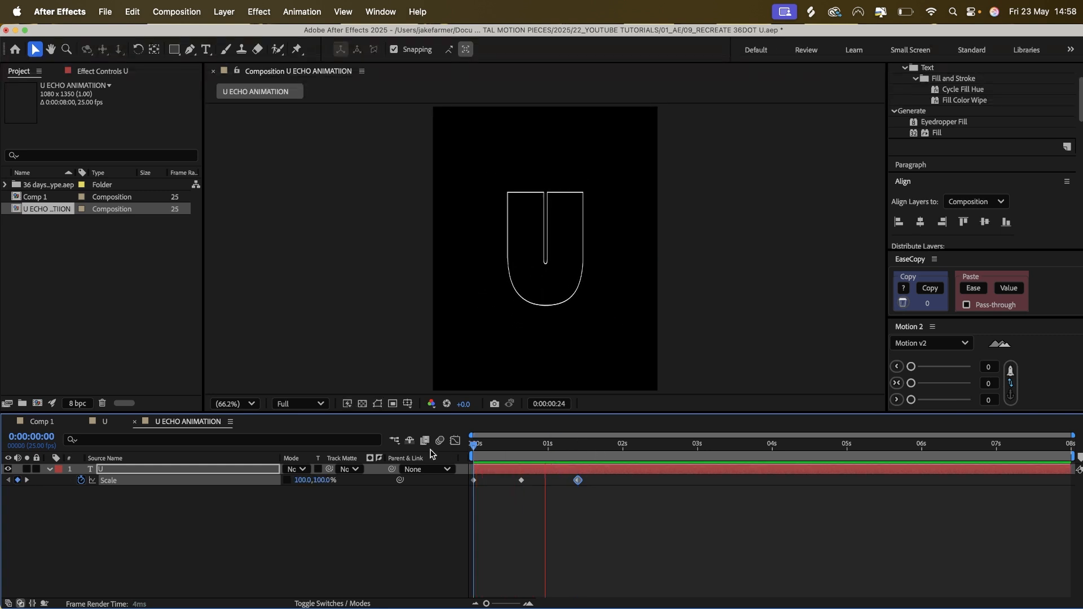
pyautogui.press('space')
# Set the U's Scale to 50% horizontal and 125% vertical at 0:00:01:24
pyautogui.moveTo(320, 484); pyautogui.dragTo(368, 470)
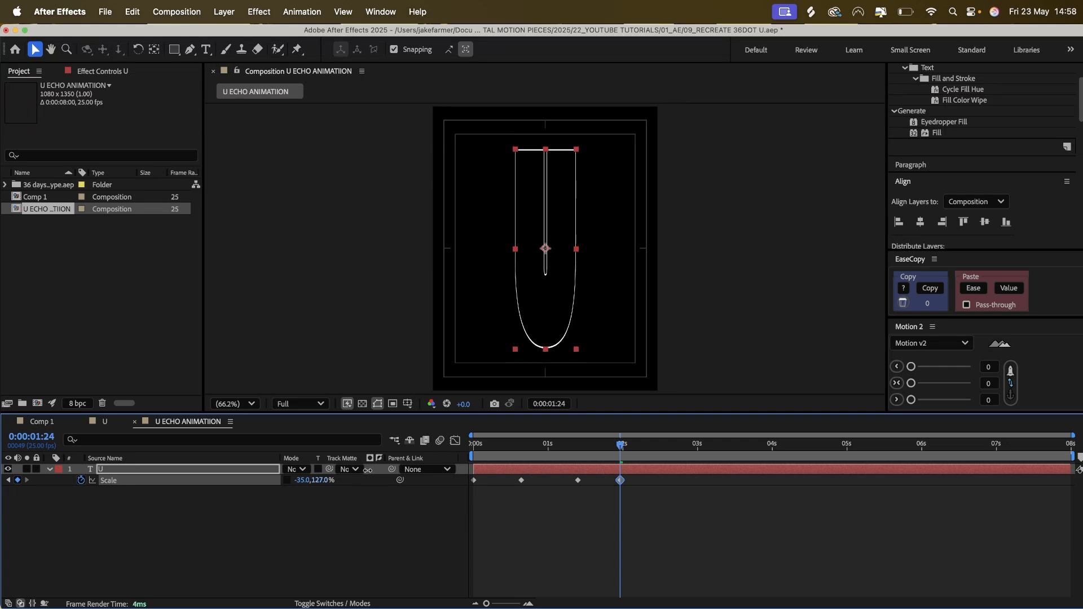
pyautogui.click(326, 481)
pyautogui.press('Return')
pyautogui.click(303, 480)
pyautogui.write('71')
pyautogui.press('Return')
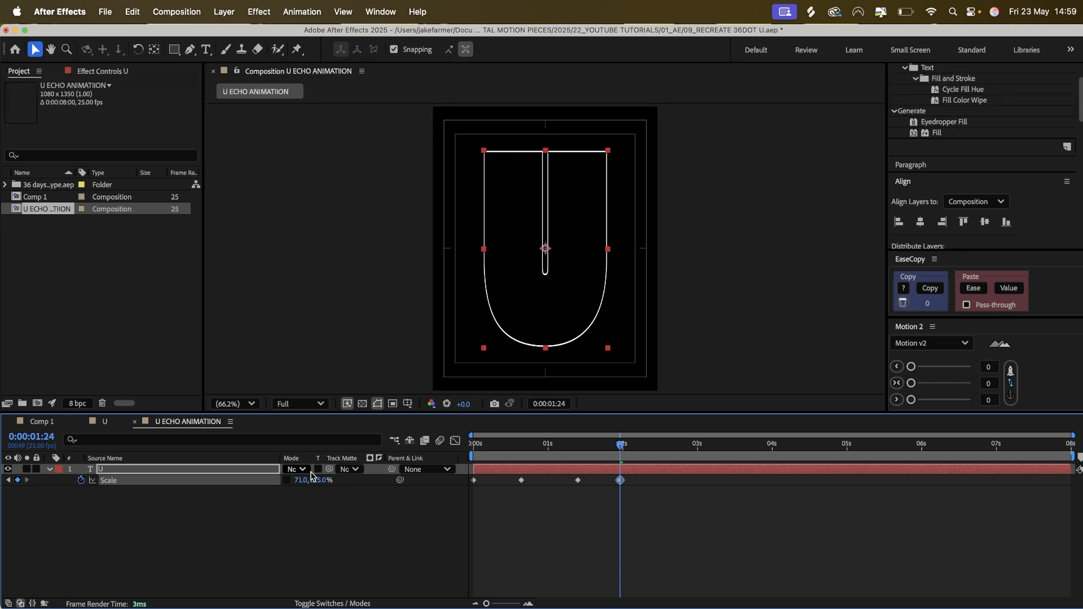
pyautogui.moveTo(304, 484); pyautogui.dragTo(289, 480)
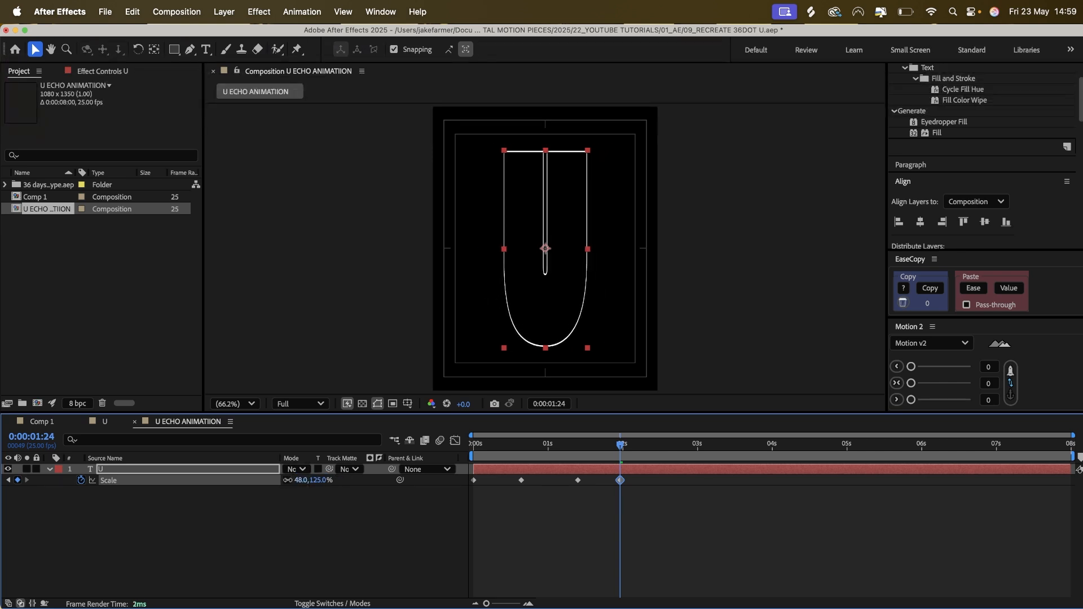
pyautogui.click(302, 480)
pyautogui.write('50')
pyautogui.press('Return')
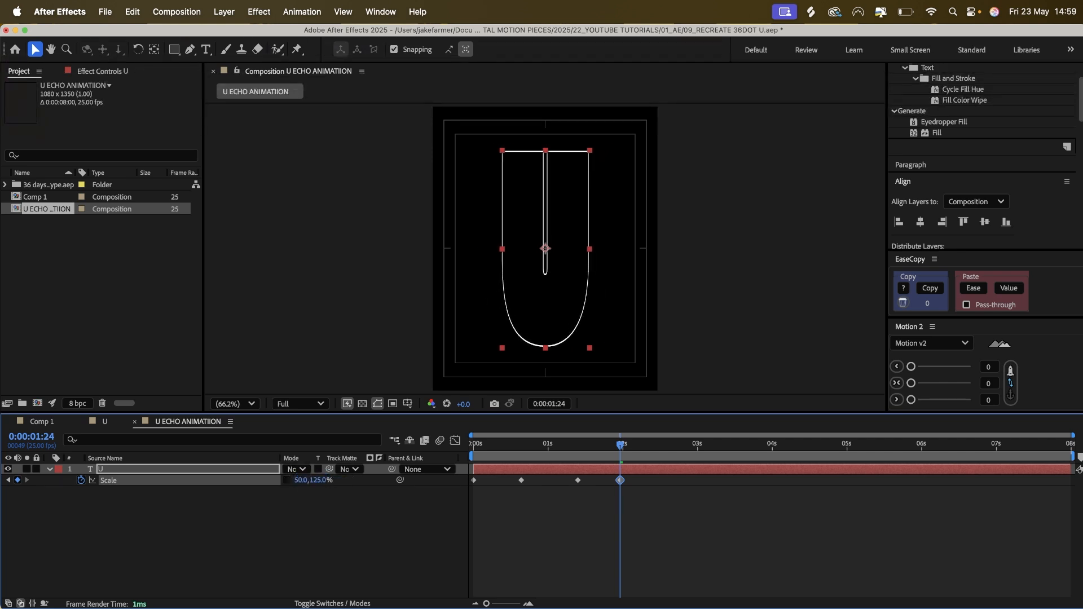
# Check the transition between the Scale keyframes at 0:00:01:10 and 0:00:01:24, and play the animation from the start
pyautogui.click(580, 447)
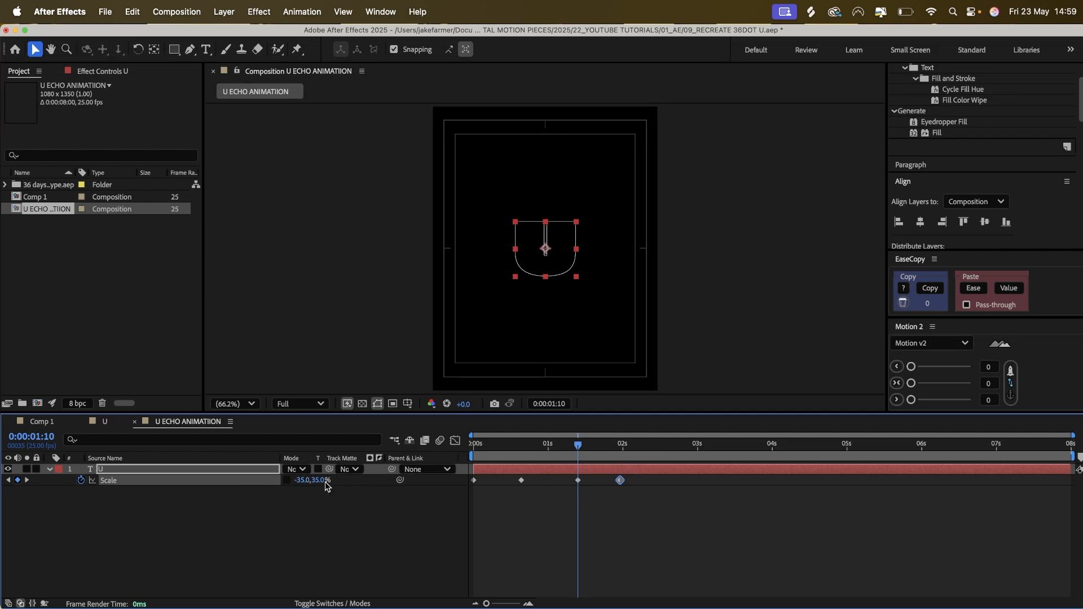
pyautogui.click(590, 445)
pyautogui.moveTo(598, 450); pyautogui.dragTo(623, 451)
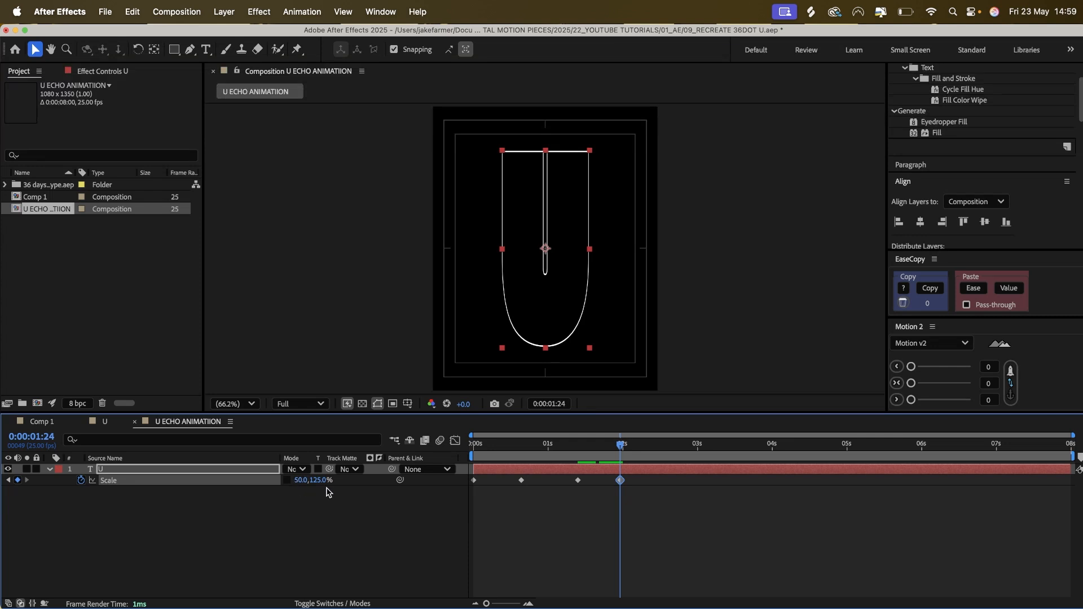
pyautogui.moveTo(579, 448); pyautogui.dragTo(627, 447)
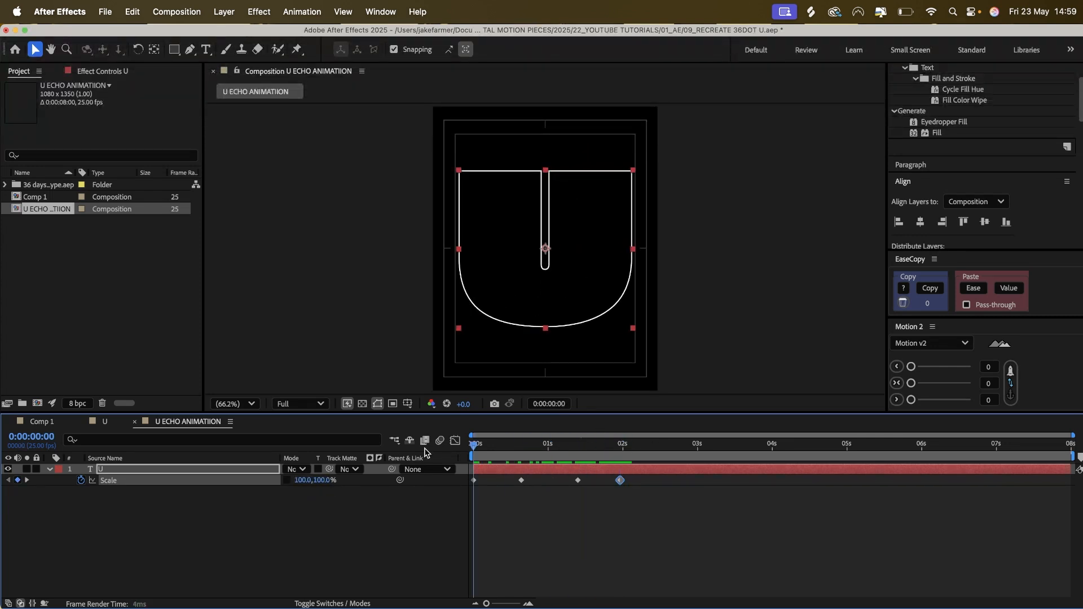
pyautogui.press('space')
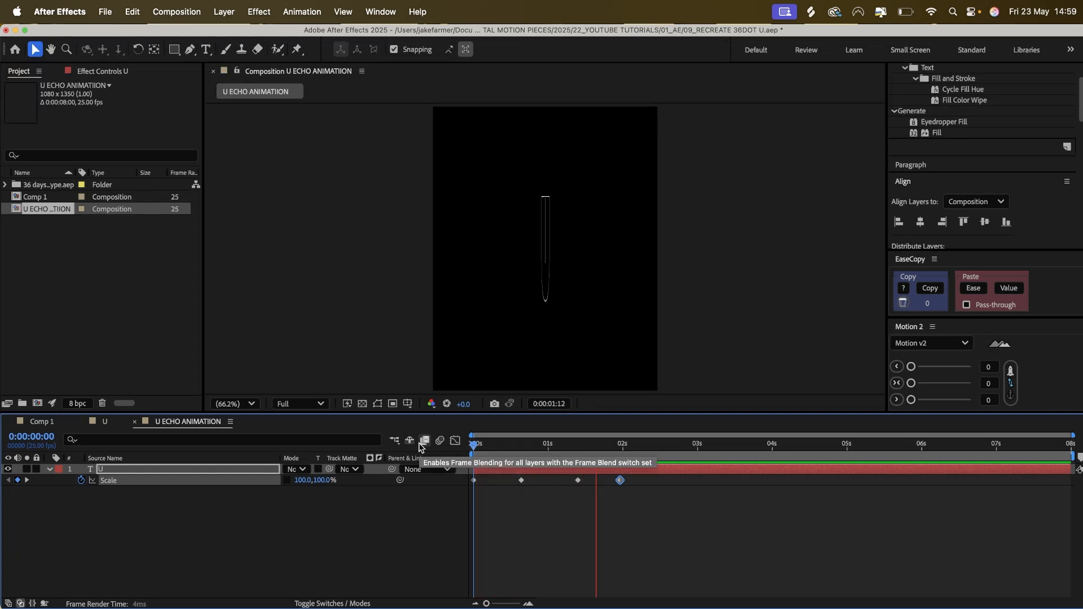
# Copy the U's starting 100% Scale keyframe to 0:00:02:11 and preview the animation
pyautogui.click(607, 451)
pyautogui.moveTo(607, 452); pyautogui.dragTo(666, 444)
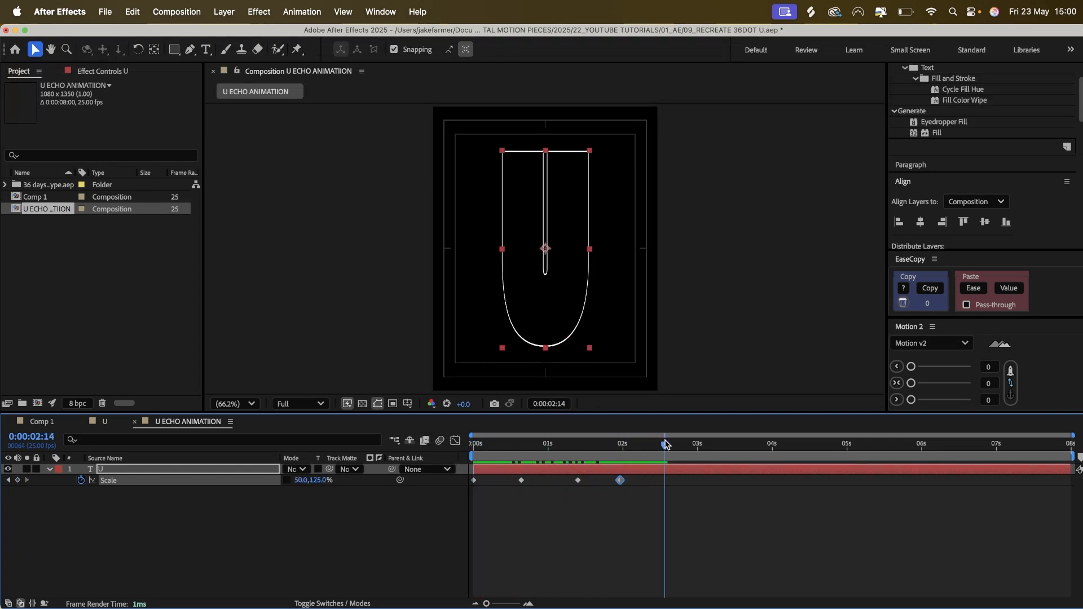
pyautogui.click(473, 480)
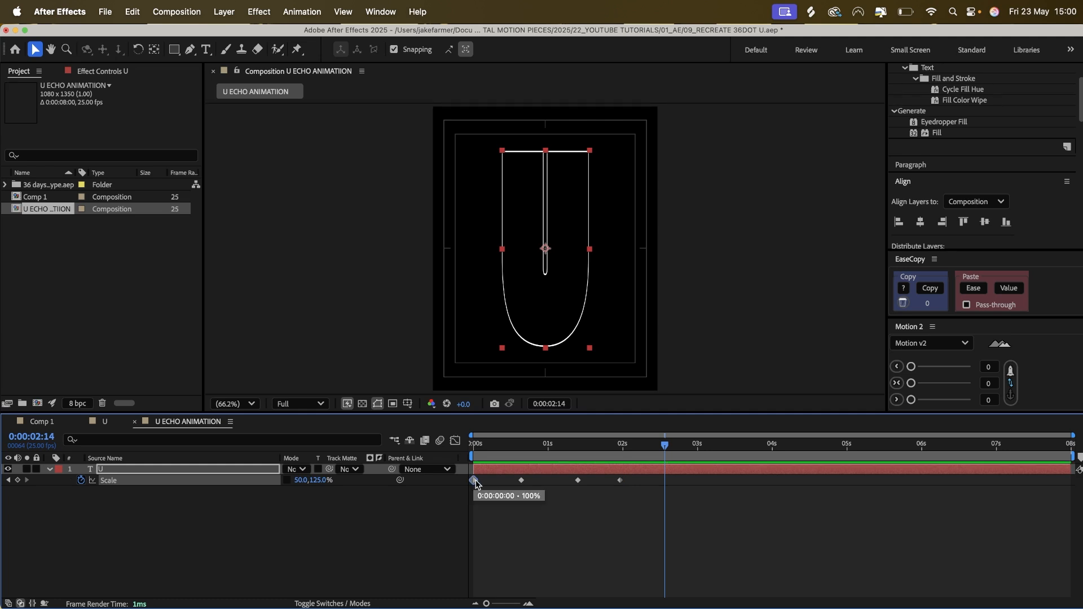
pyautogui.moveTo(480, 454); pyautogui.dragTo(657, 458)
pyautogui.press('super+v')
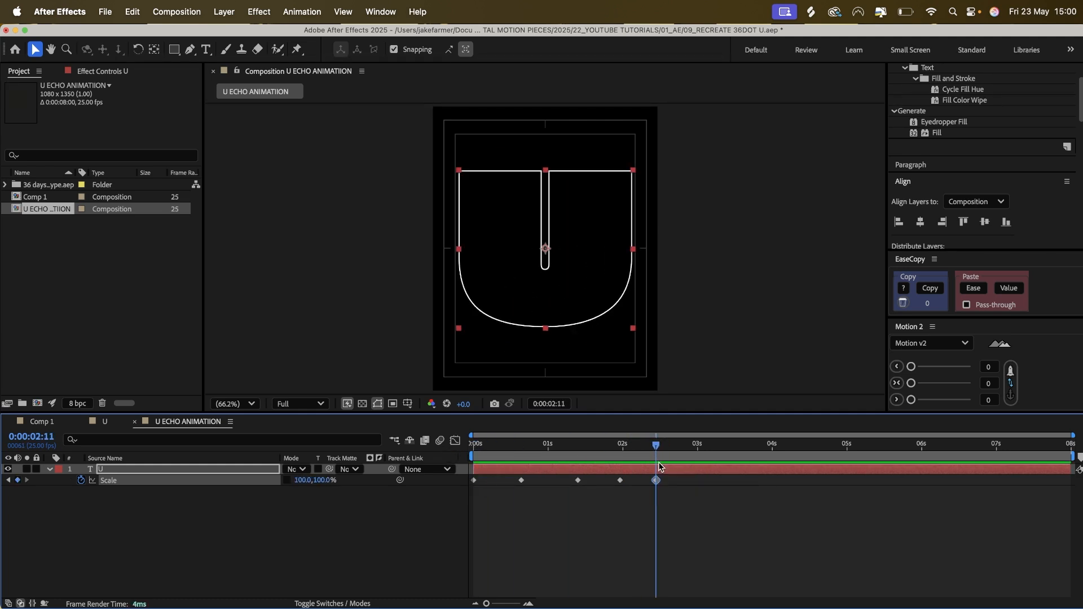
pyautogui.press('space')
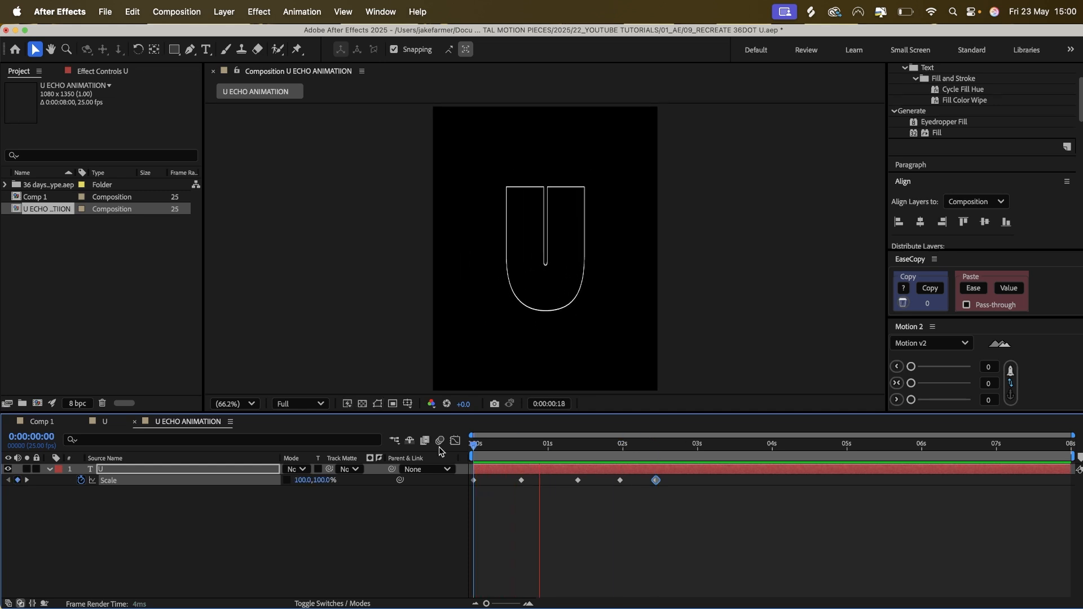
pyautogui.press('space')
# Space the U's Scale keyframes more evenly, moving the third to 0:00:01:07 and the last to 0:00:02:19, and preview the timing
pyautogui.moveTo(657, 480); pyautogui.dragTo(680, 480)
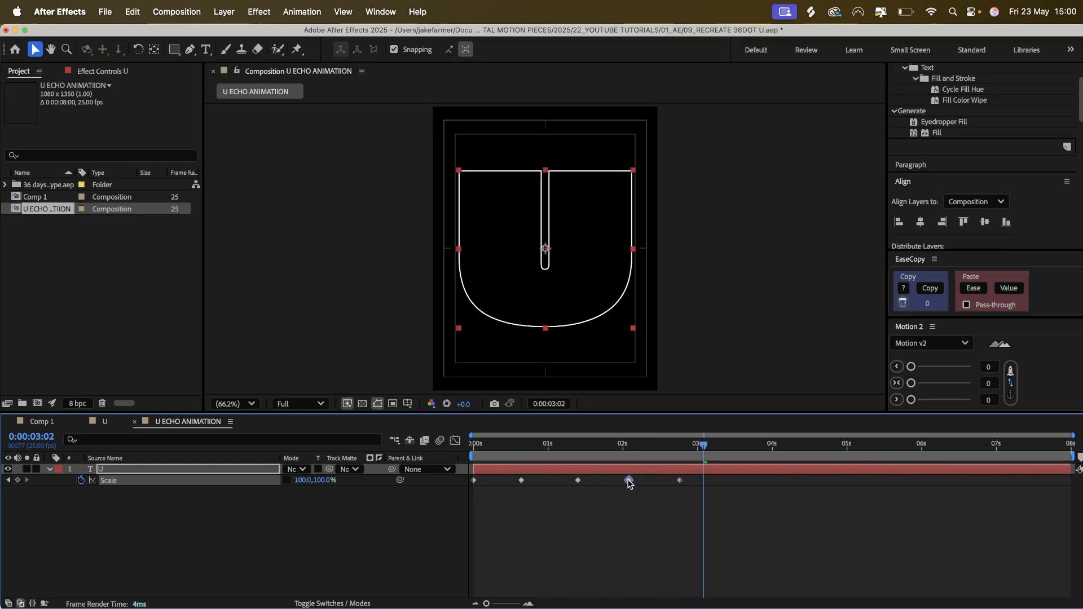
pyautogui.click(519, 480)
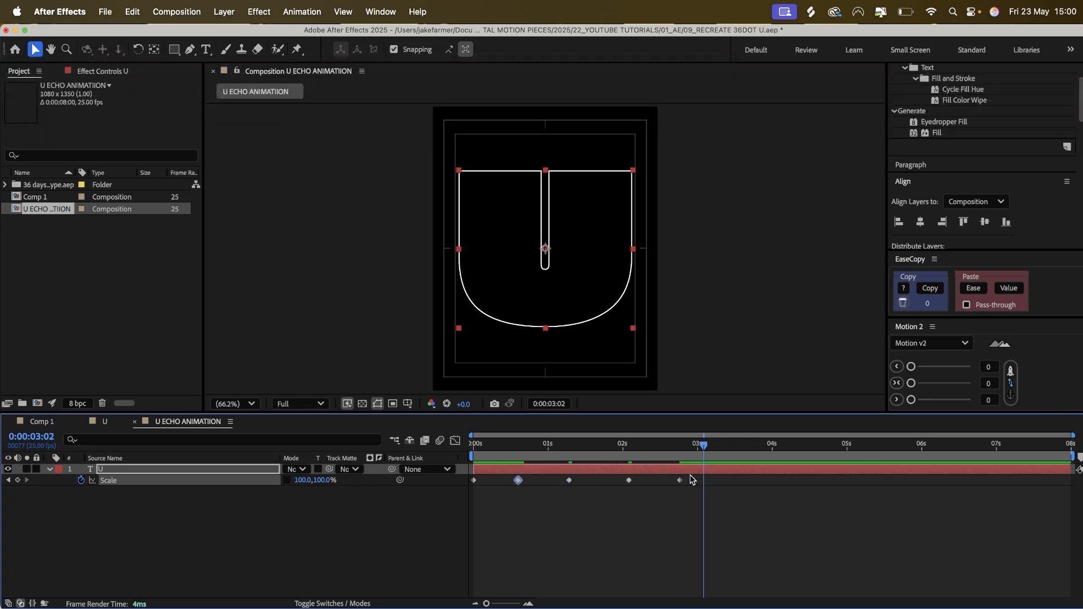
pyautogui.press('space')
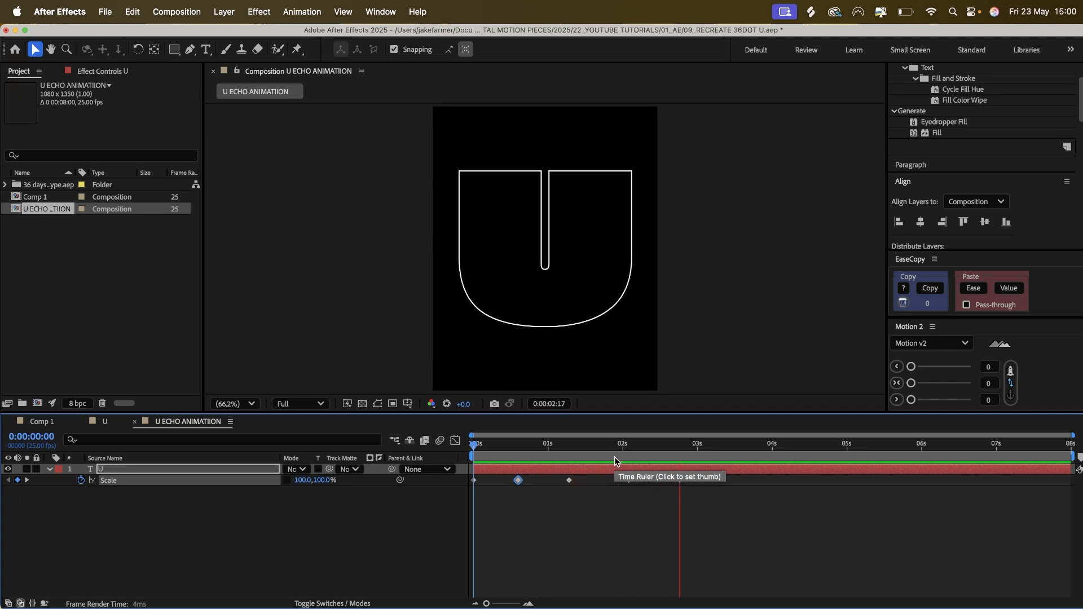
pyautogui.press('space')
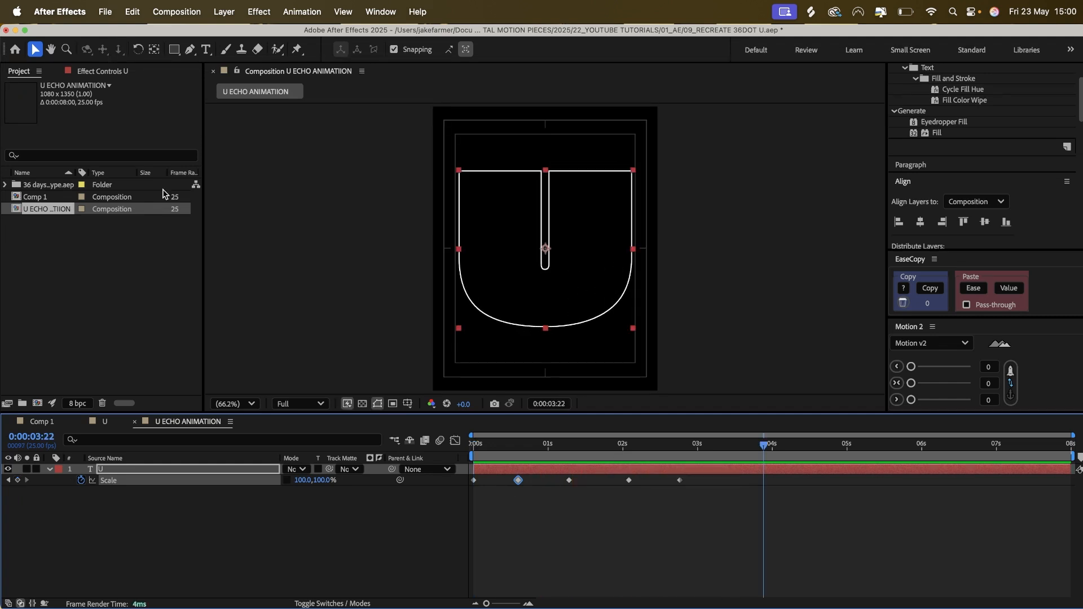
# Apply the Echo effect to the U text layer
pyautogui.click(82, 74)
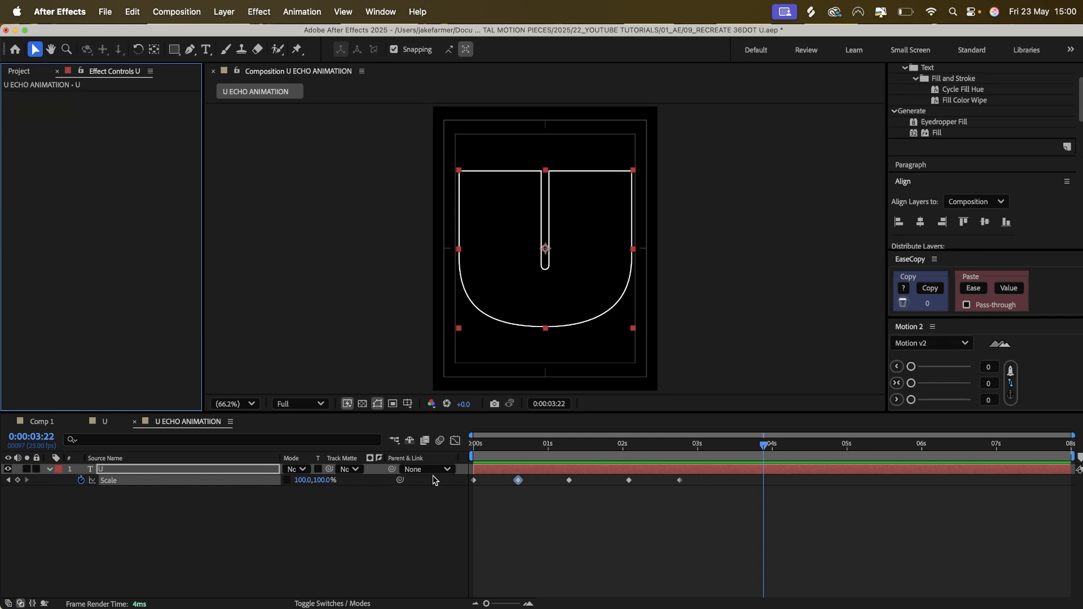
pyautogui.moveTo(537, 442); pyautogui.dragTo(679, 427)
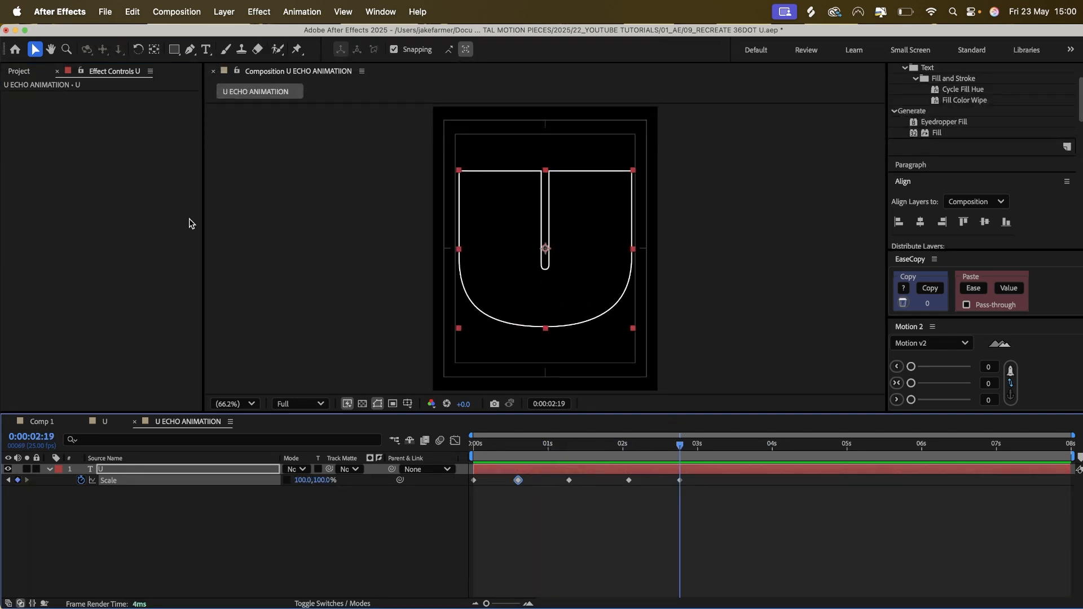
pyautogui.click(260, 10)
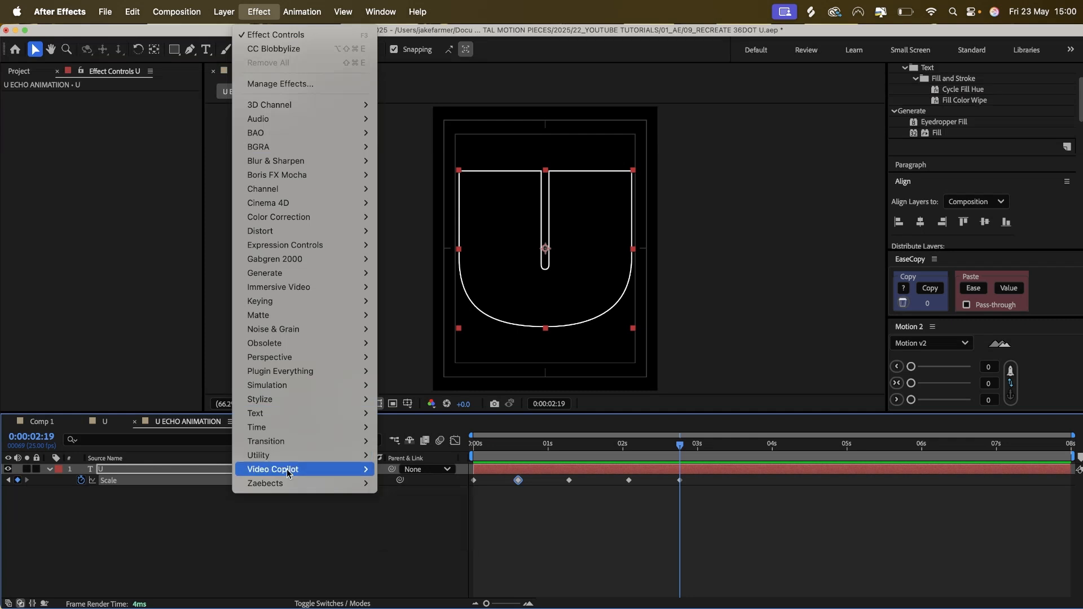
pyautogui.moveTo(283, 432)
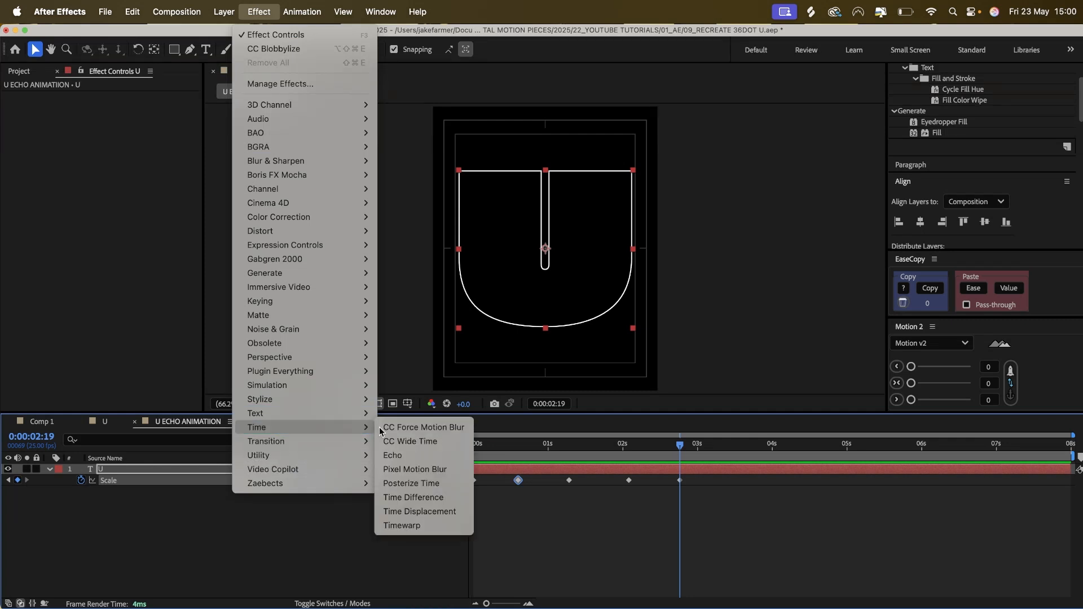
pyautogui.click(394, 455)
# Set the Echo effect's Number Of Echoes to 31 and Echo Operator to Composite In Front, and preview the trails
pyautogui.moveTo(524, 459); pyautogui.dragTo(671, 460)
pyautogui.click(114, 118)
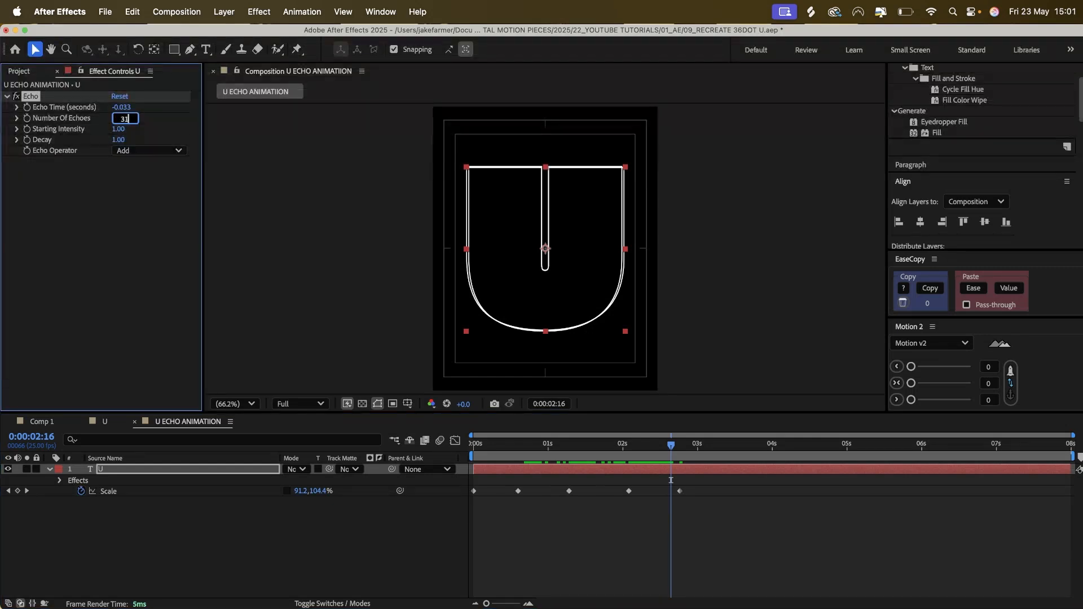
pyautogui.press('Return')
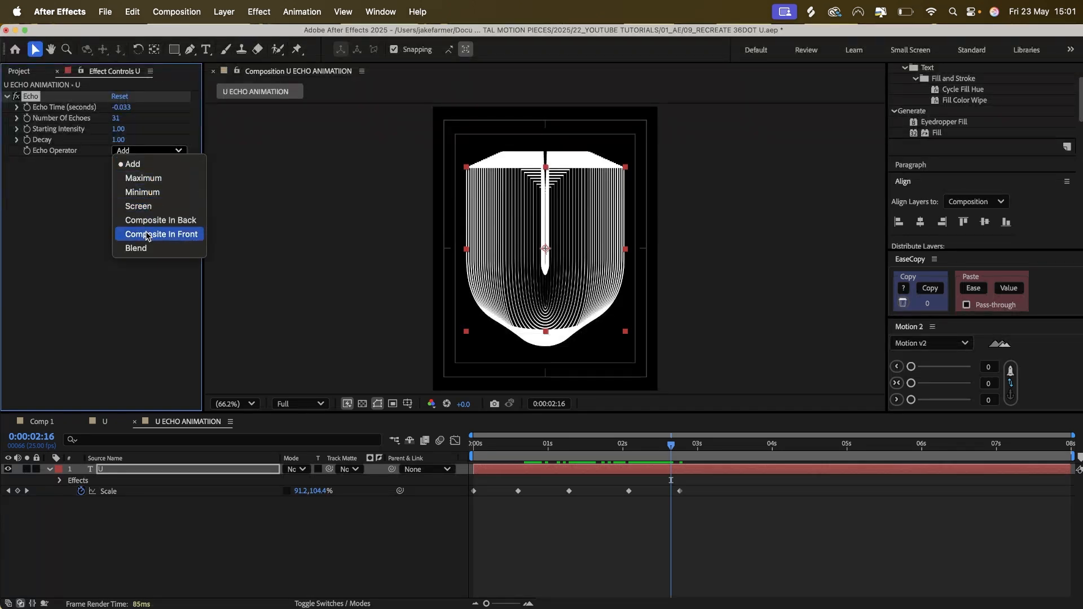
pyautogui.click(146, 234)
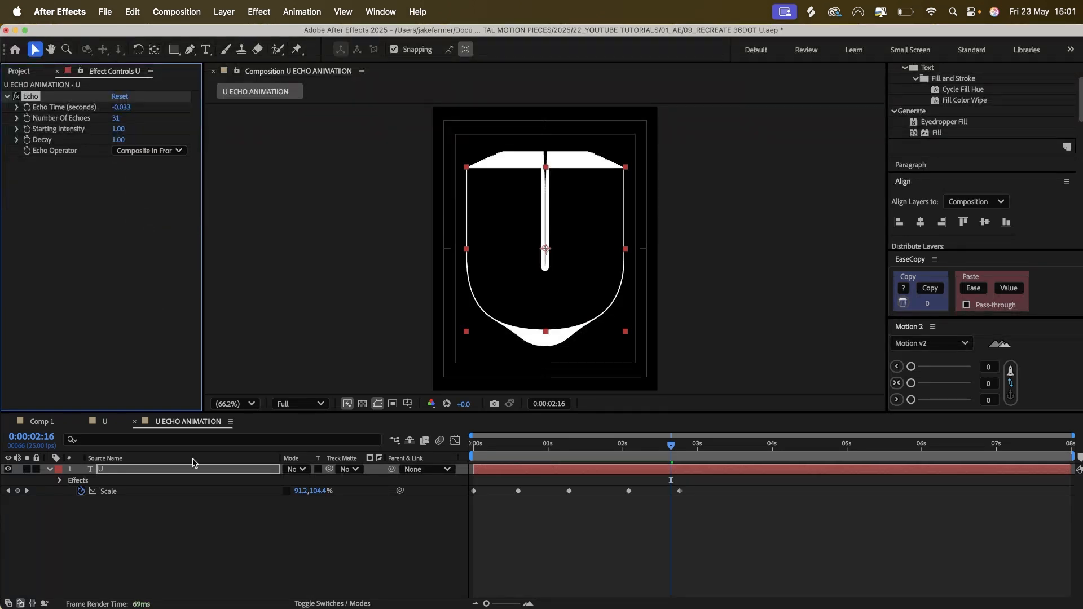
pyautogui.press('space')
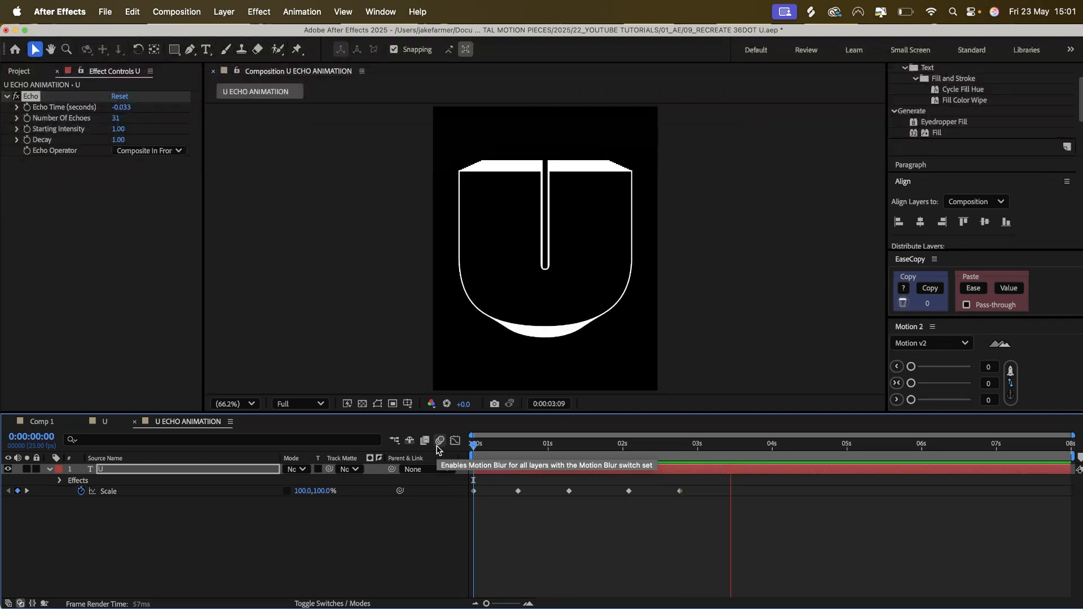
pyautogui.press('space')
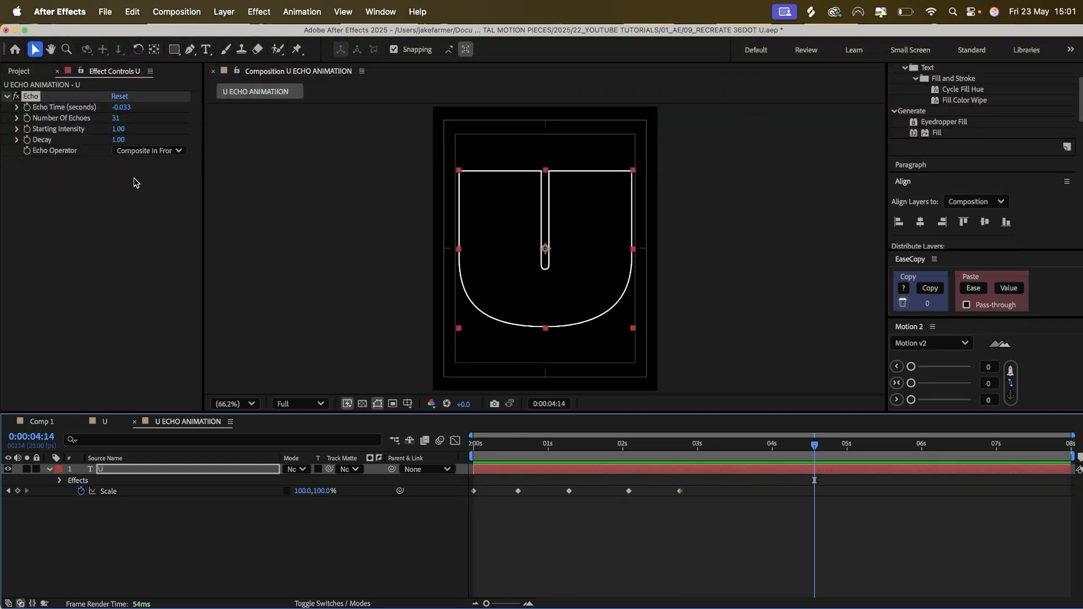
# Try Composite In Back as the Echo Operator and play the animation from the start
pyautogui.click(133, 151)
pyautogui.click(153, 219)
pyautogui.moveTo(493, 443); pyautogui.dragTo(459, 442)
pyautogui.press('space')
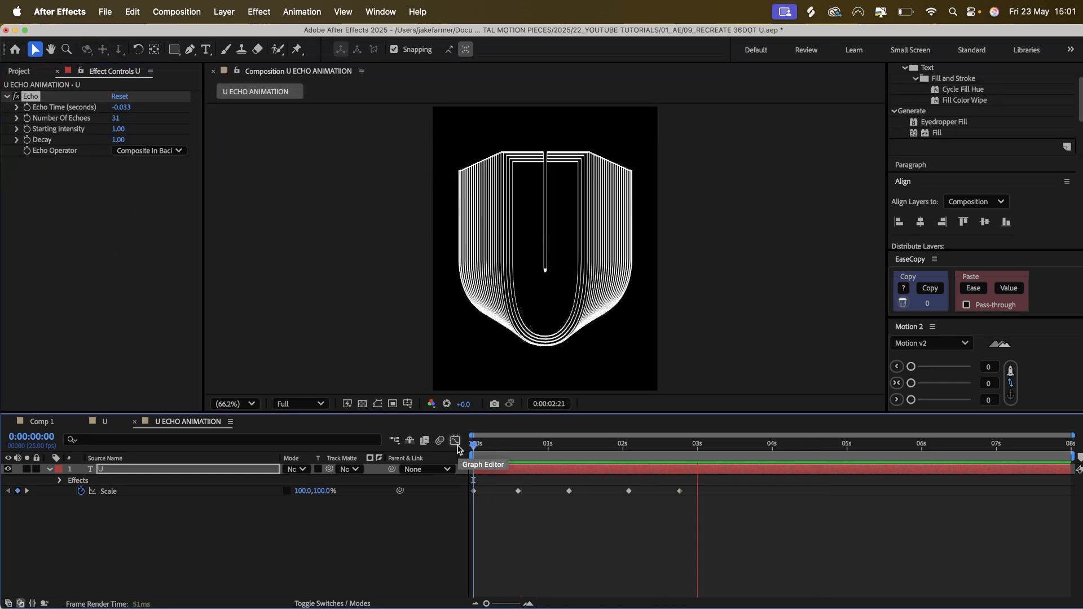
pyautogui.press('space')
# Switch the Echo Operator back to Composite In Front and play the animation from the start
pyautogui.click(164, 151)
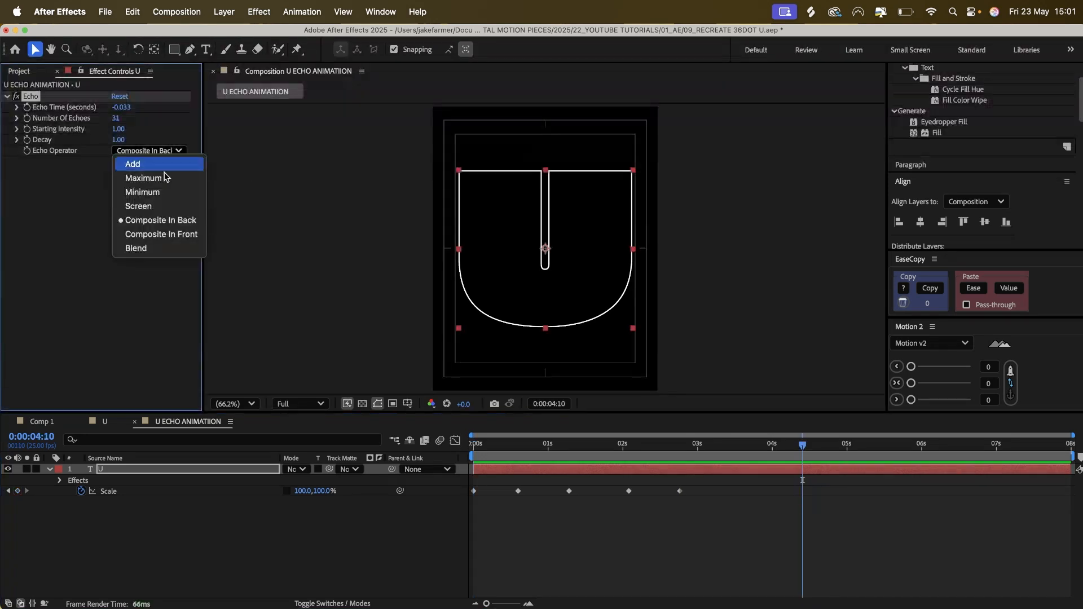
pyautogui.click(161, 234)
pyautogui.moveTo(481, 455); pyautogui.dragTo(455, 452)
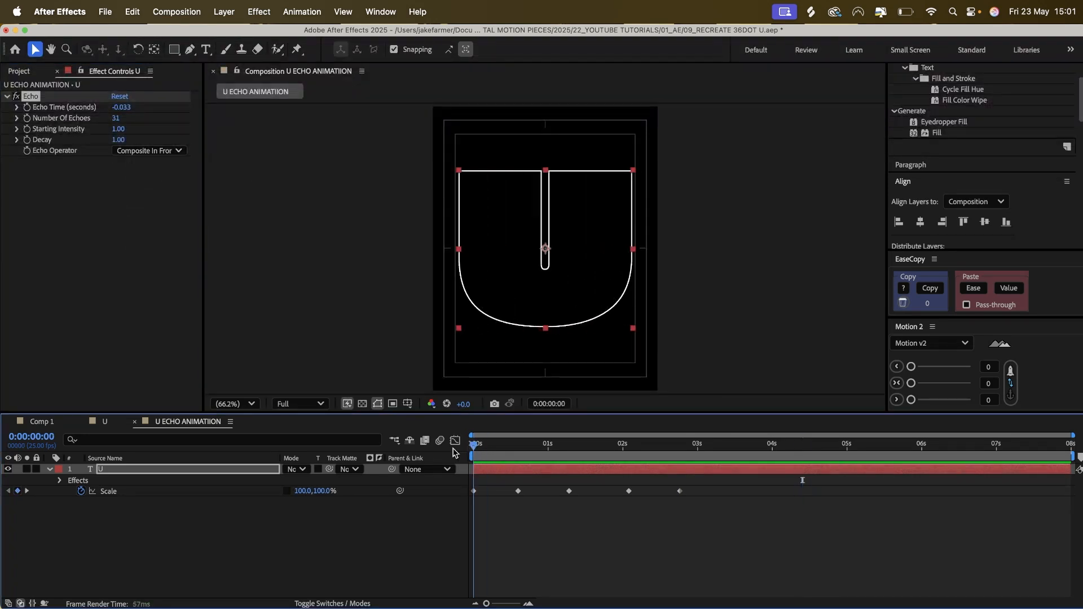
pyautogui.press('space')
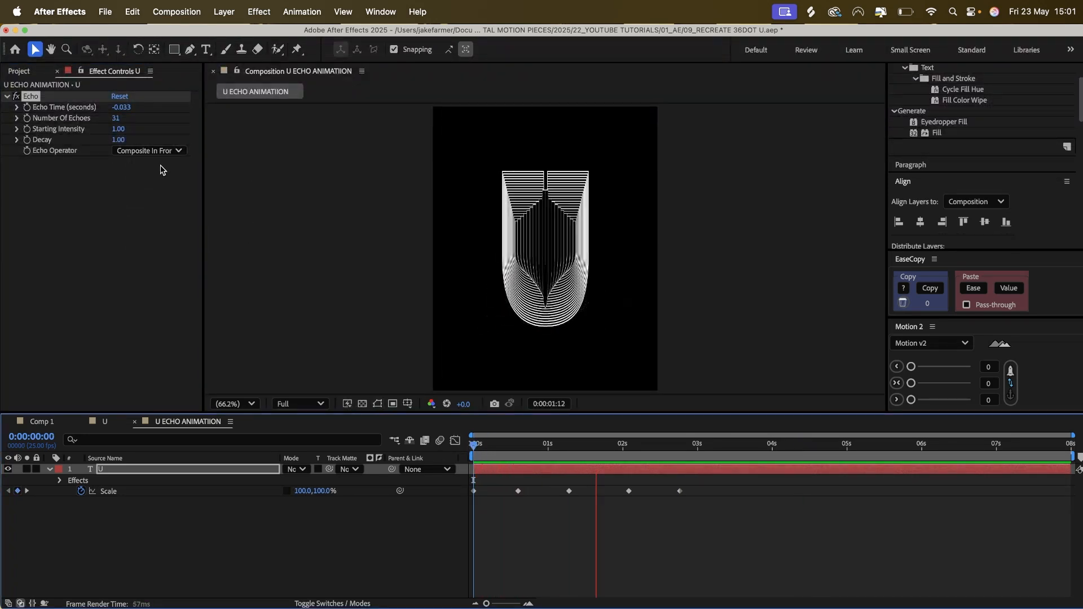
pyautogui.press('space')
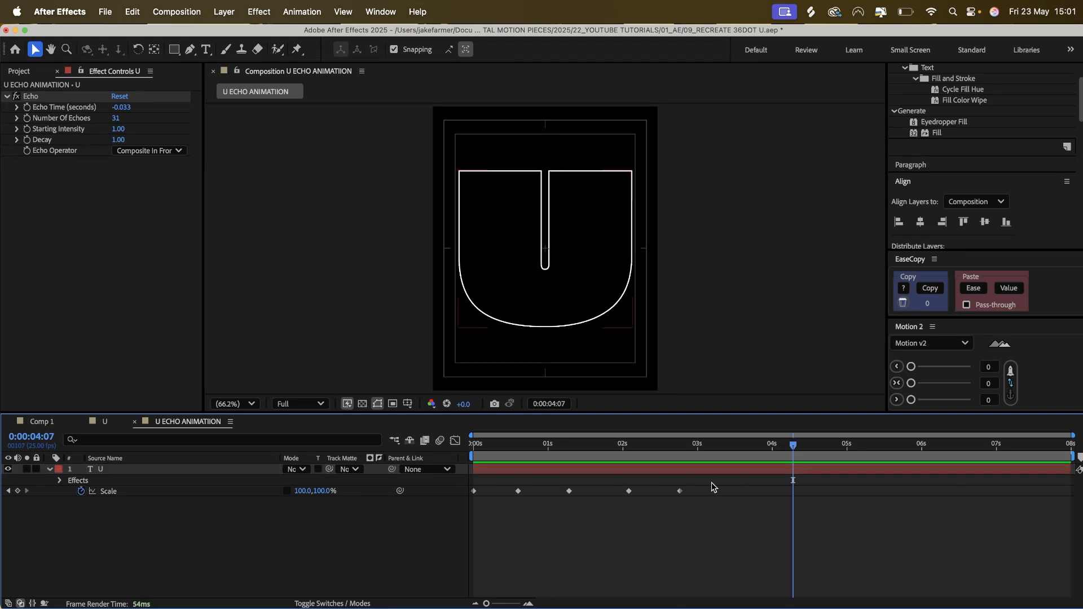
# Apply Easy Ease to all of the U's Scale keyframes in the graph editor, and preview the smoothed motion
pyautogui.moveTo(712, 484); pyautogui.dragTo(418, 506)
pyautogui.moveTo(590, 449); pyautogui.dragTo(569, 447)
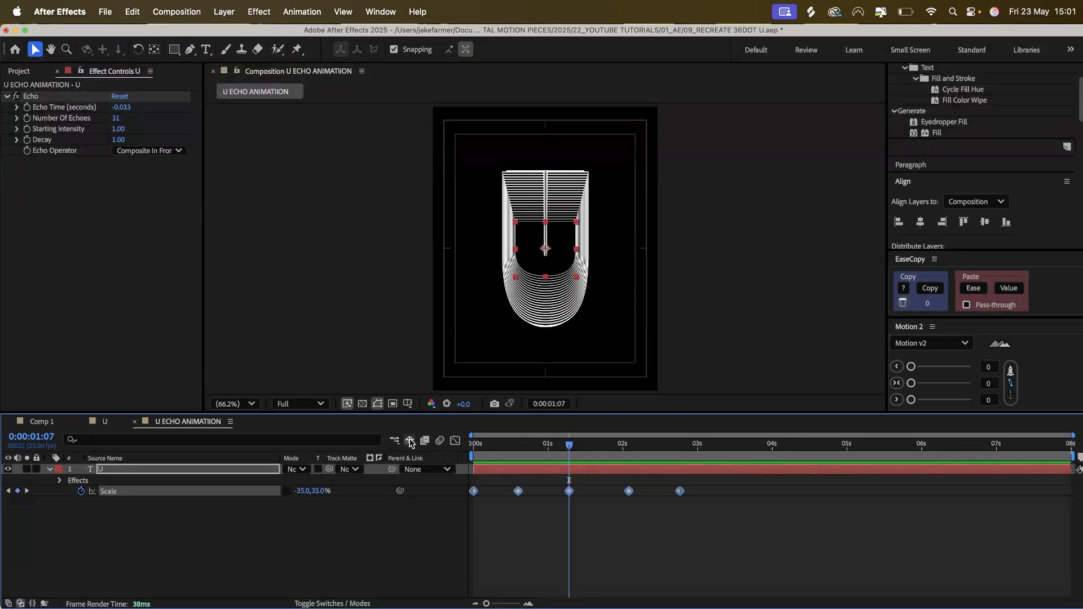
pyautogui.click(454, 441)
pyautogui.moveTo(717, 465); pyautogui.dragTo(451, 589)
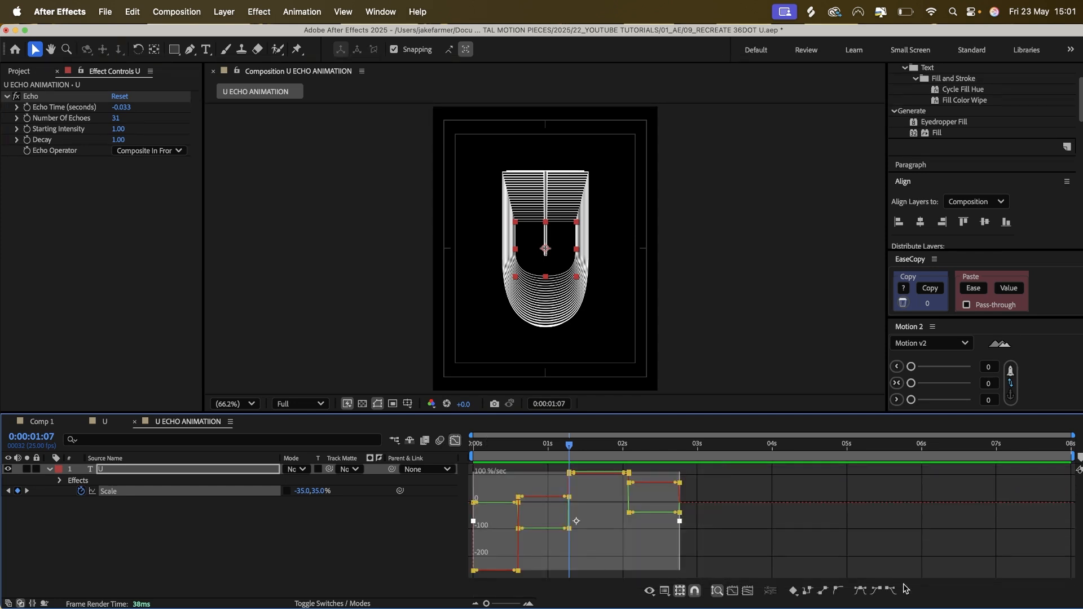
pyautogui.click(860, 591)
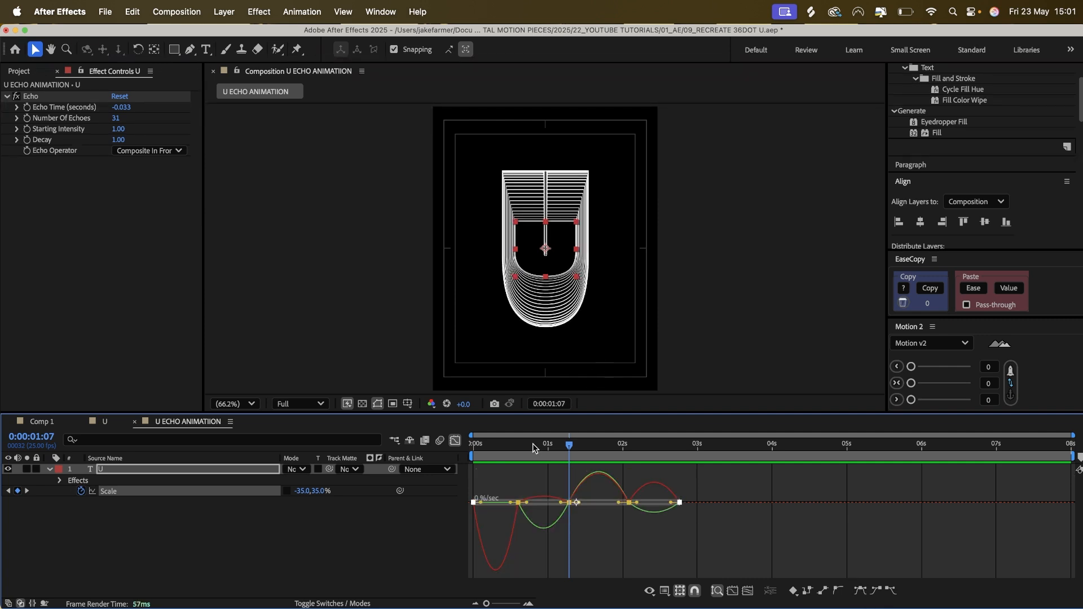
pyautogui.press('space')
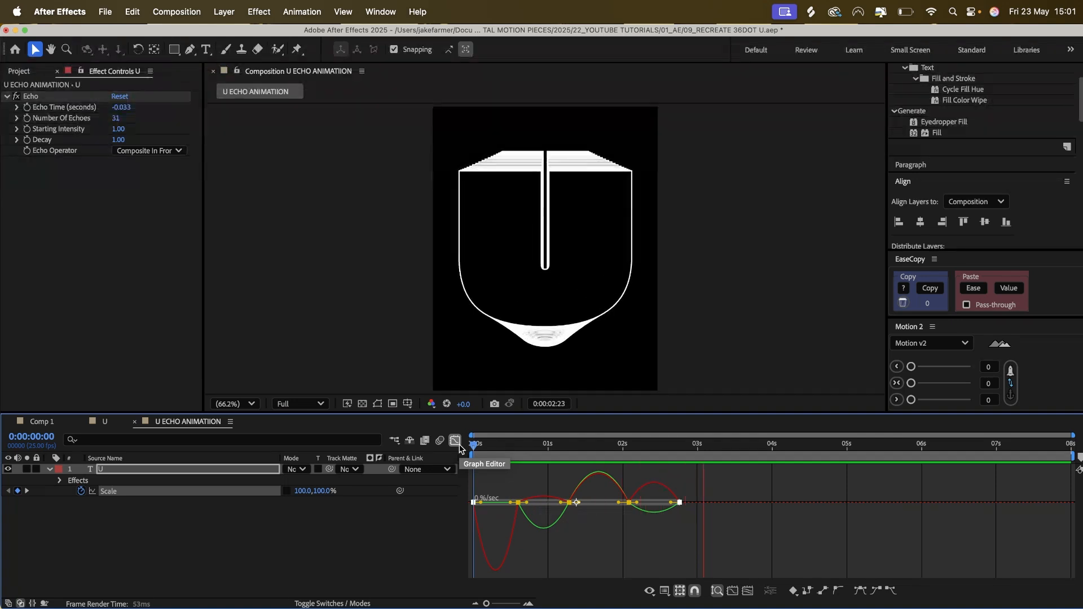
pyautogui.press('space')
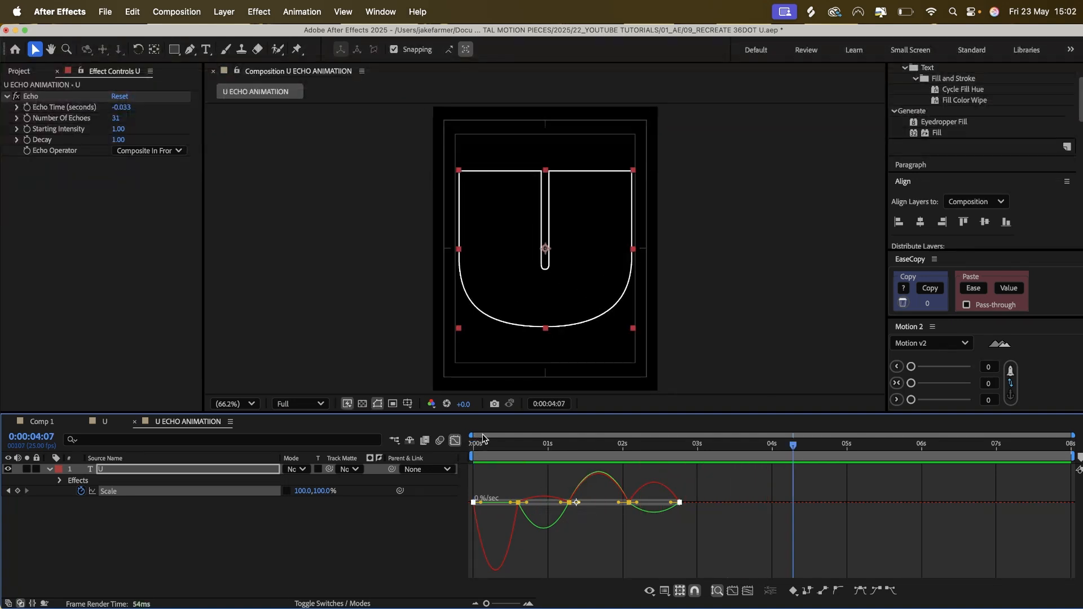
# Try sharper easing on the Scale speed curve by reshaping the keyframe handles, preview the variants, and undo the changes
pyautogui.press('=')
pyautogui.hscroll(-5, 581, 469)
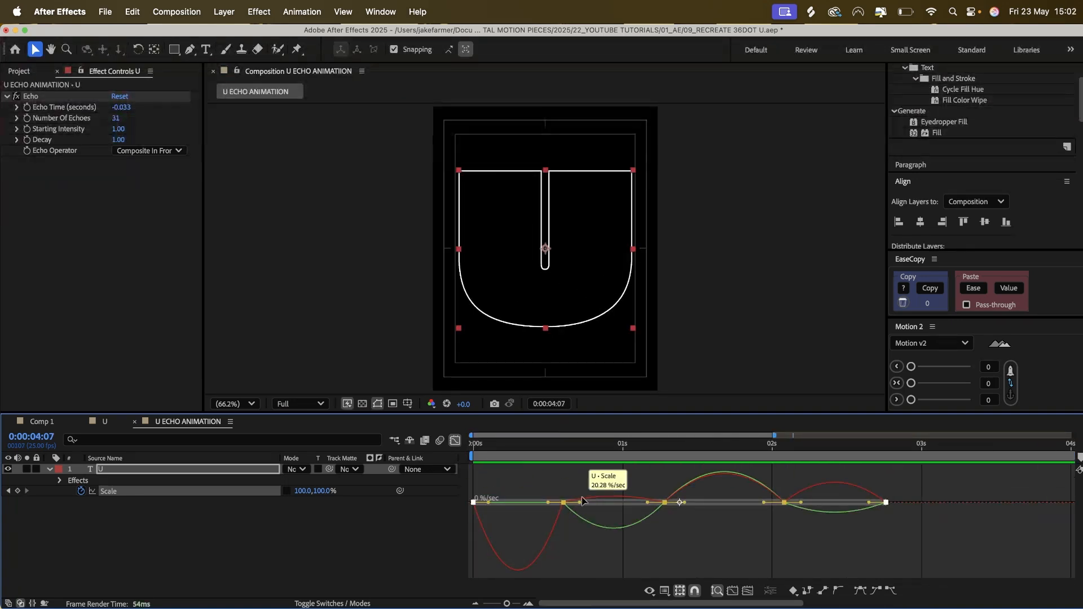
pyautogui.moveTo(548, 502); pyautogui.dragTo(506, 497)
pyautogui.press('space')
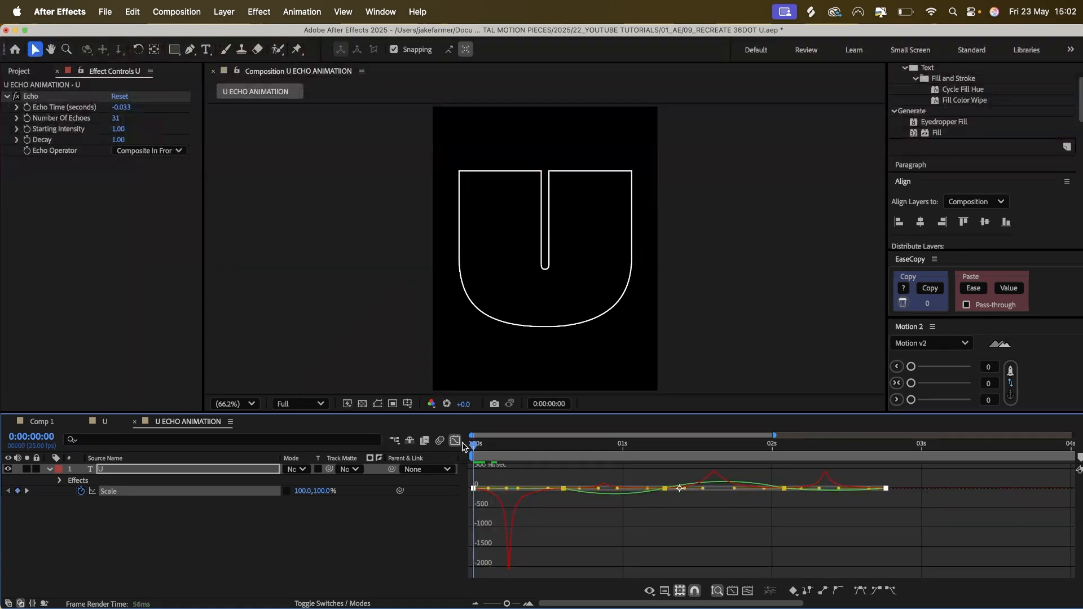
pyautogui.press('space')
pyautogui.press('super+z')
pyautogui.moveTo(520, 443); pyautogui.dragTo(486, 444)
pyautogui.press('space')
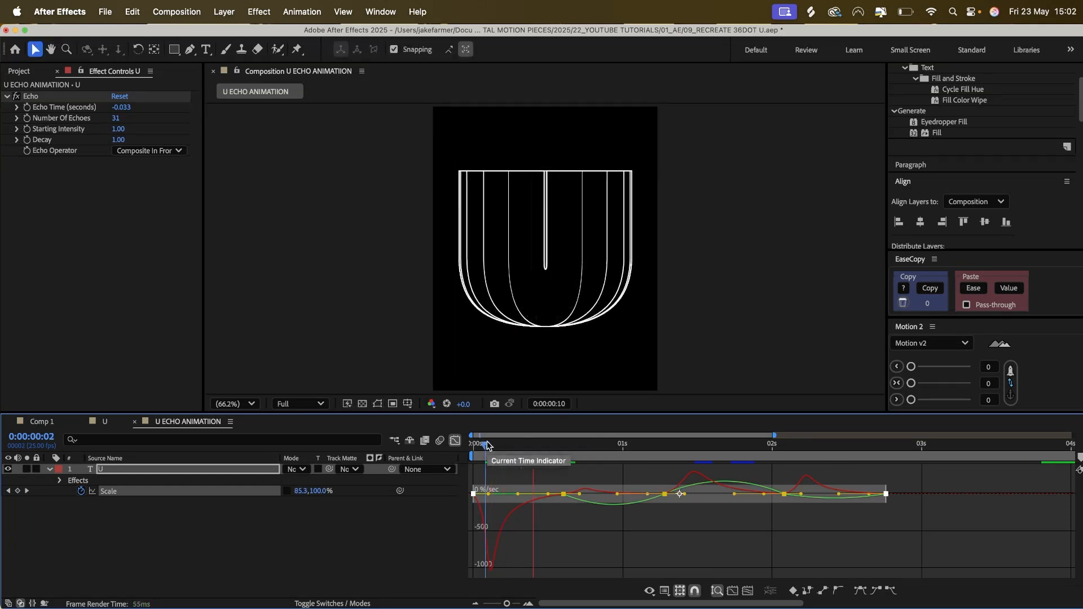
pyautogui.press('space')
pyautogui.press('super+z')
pyautogui.press('space')
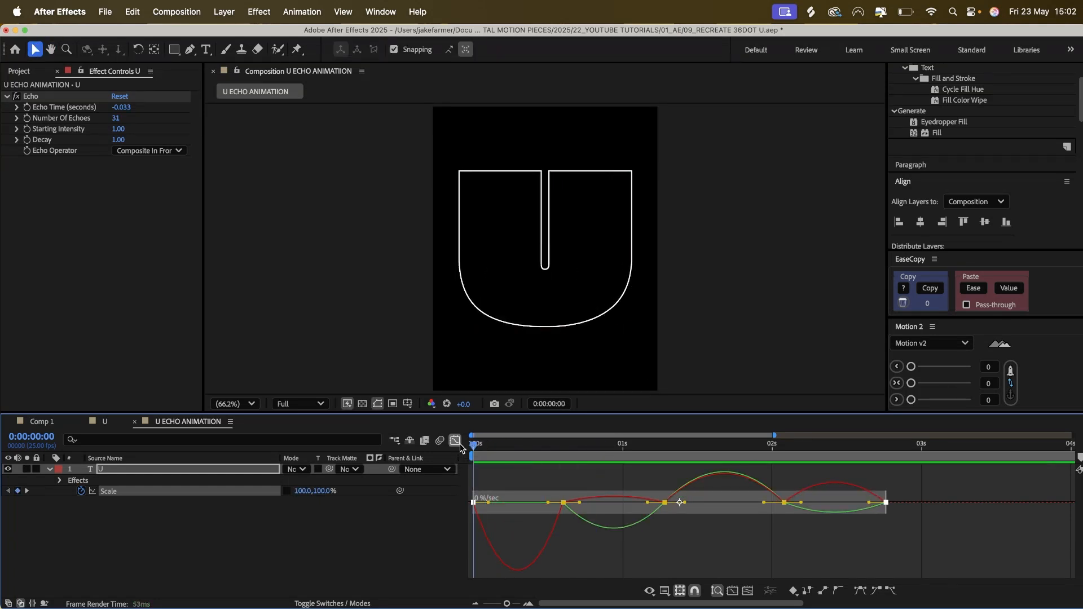
# Return to the keyframe view, stretch the U's Scale keyframes proportionally so the last one lands at 0:00:04:14, and preview the motion
pyautogui.click(455, 440)
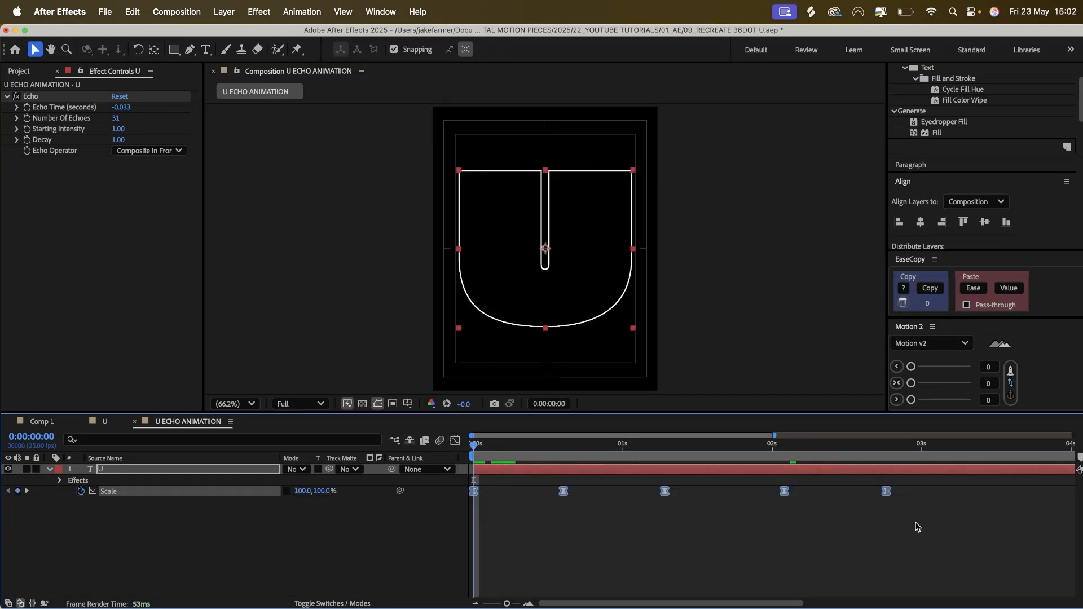
pyautogui.press('-')
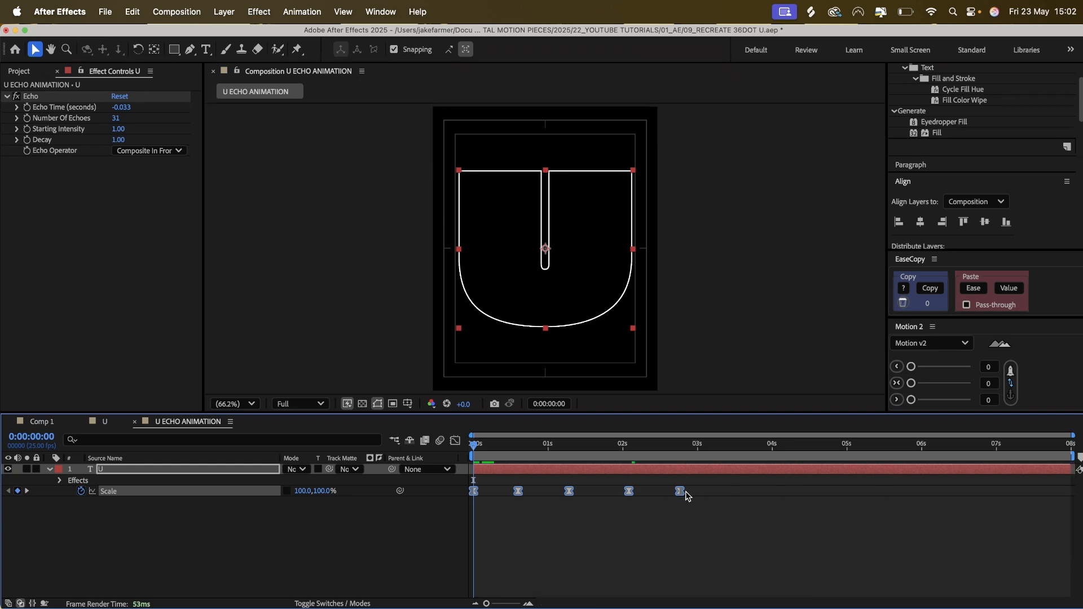
pyautogui.press('space')
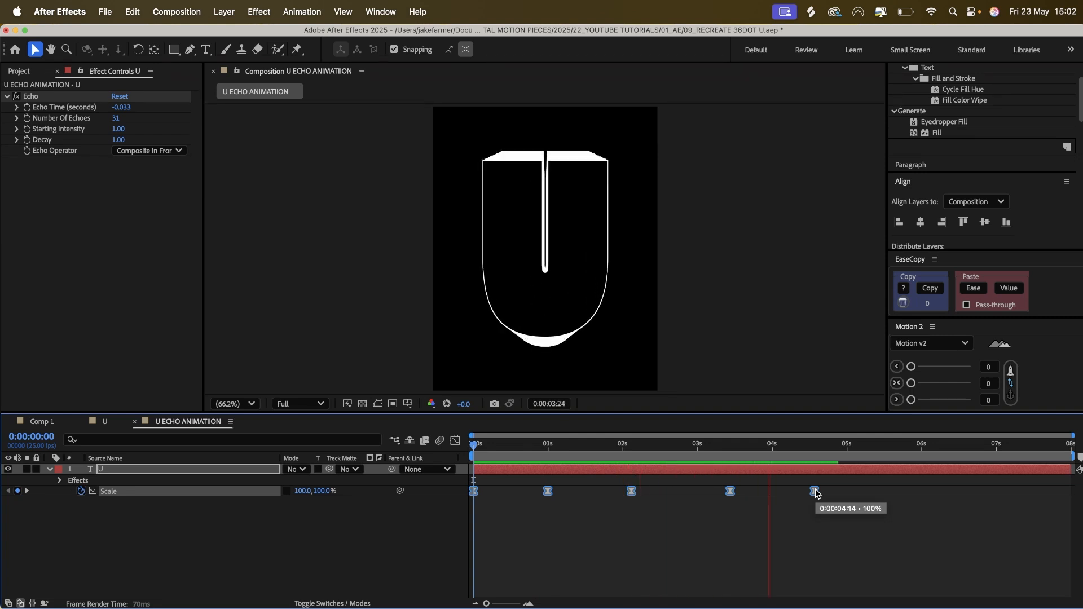
pyautogui.click(730, 452)
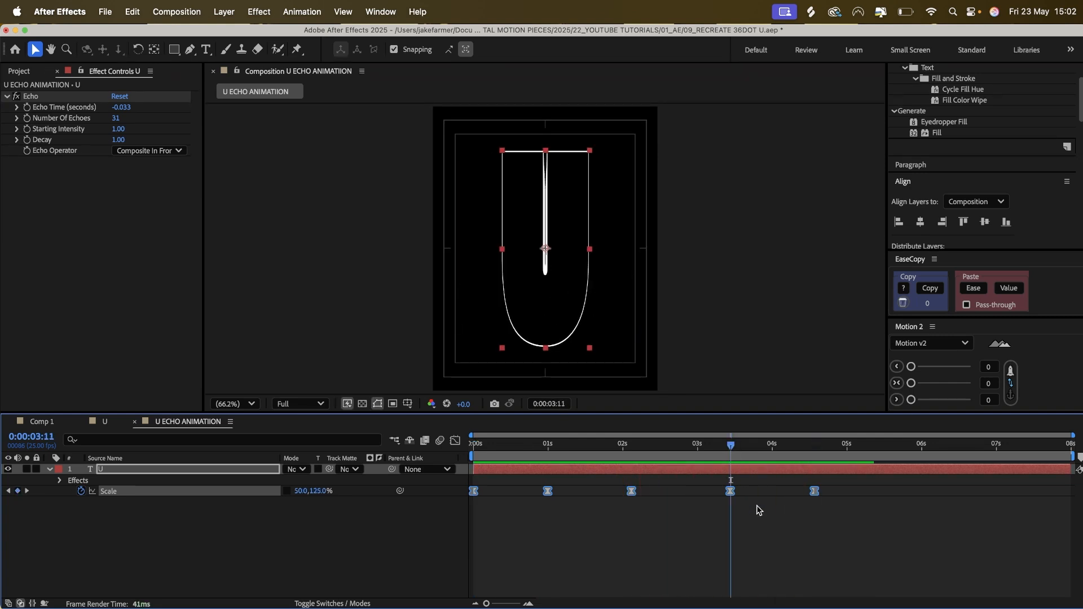
# Set the Scale width to 88% on the keyframe at 0:00:03:11 and preview the animation from the start
pyautogui.moveTo(639, 450); pyautogui.dragTo(730, 447)
pyautogui.click(730, 490)
pyautogui.moveTo(304, 490); pyautogui.dragTo(326, 491)
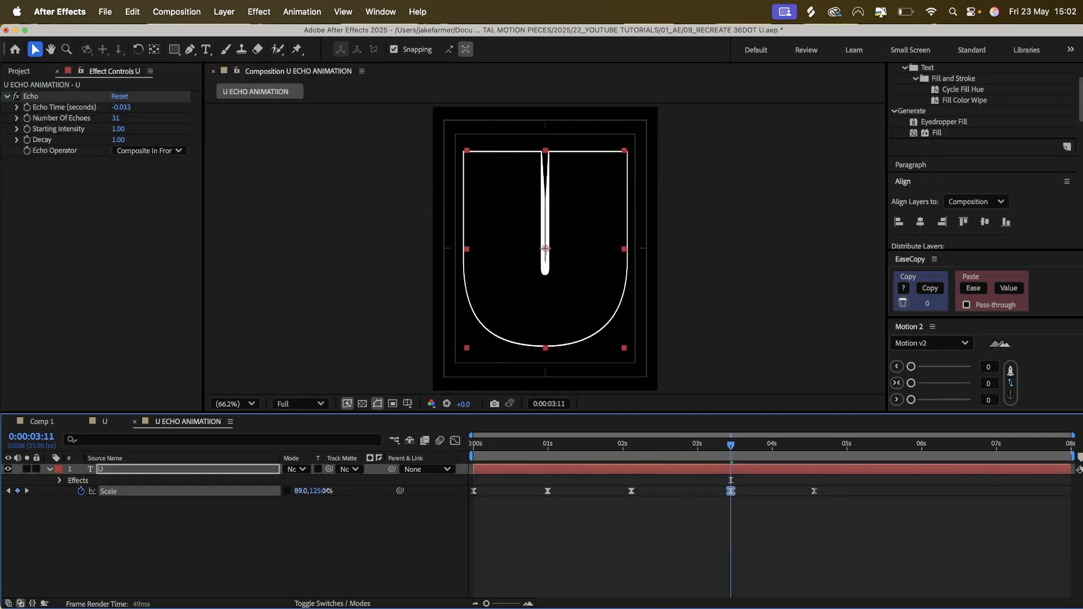
pyautogui.press('space')
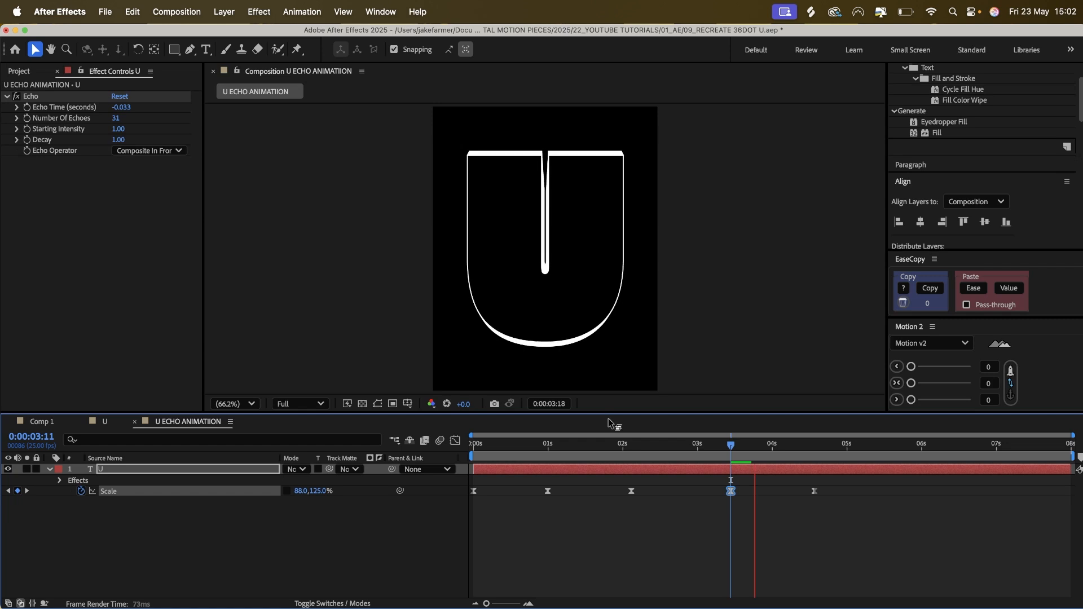
pyautogui.moveTo(660, 445); pyautogui.dragTo(431, 452)
pyautogui.press('space')
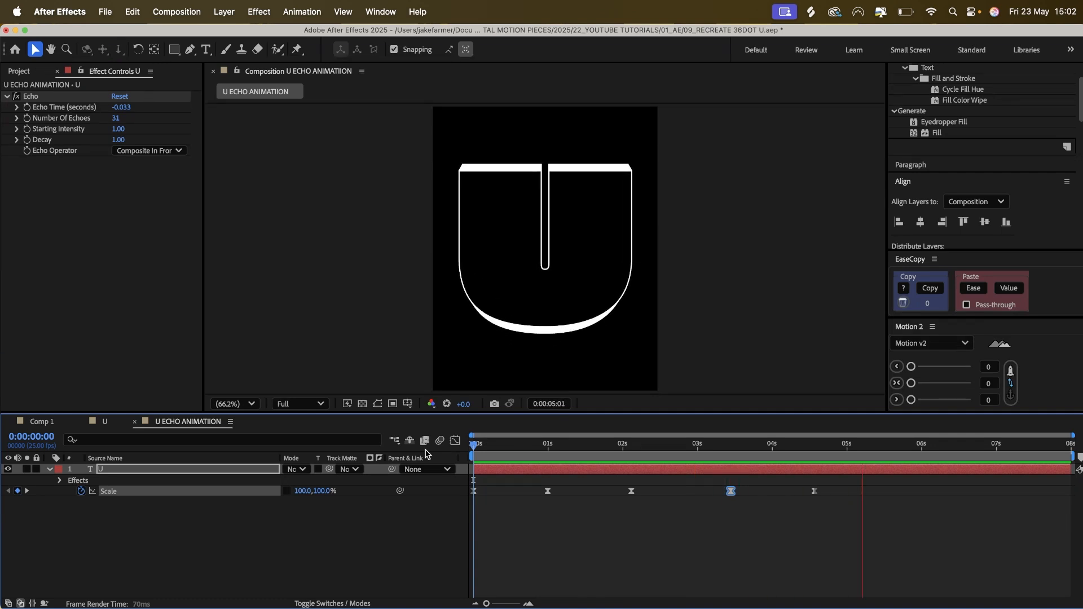
pyautogui.moveTo(807, 446); pyautogui.dragTo(815, 451)
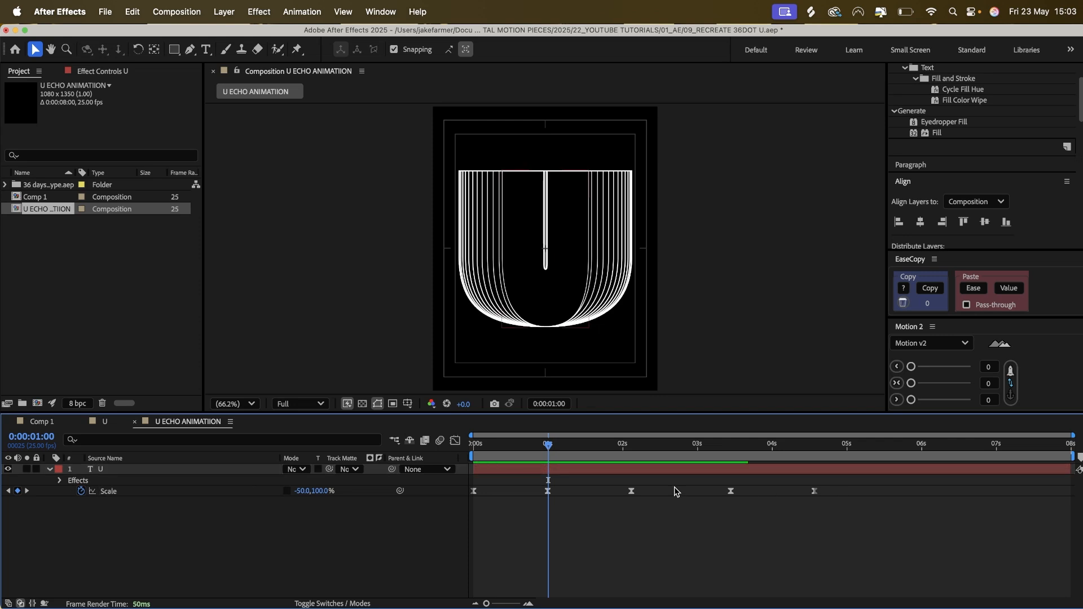
# Show all Scale keyframes in the graph editor, sharpen the width's easing between 0:00:01:00 and 0:00:02:03, and preview the motion
pyautogui.moveTo(675, 486); pyautogui.dragTo(452, 505)
pyautogui.click(454, 440)
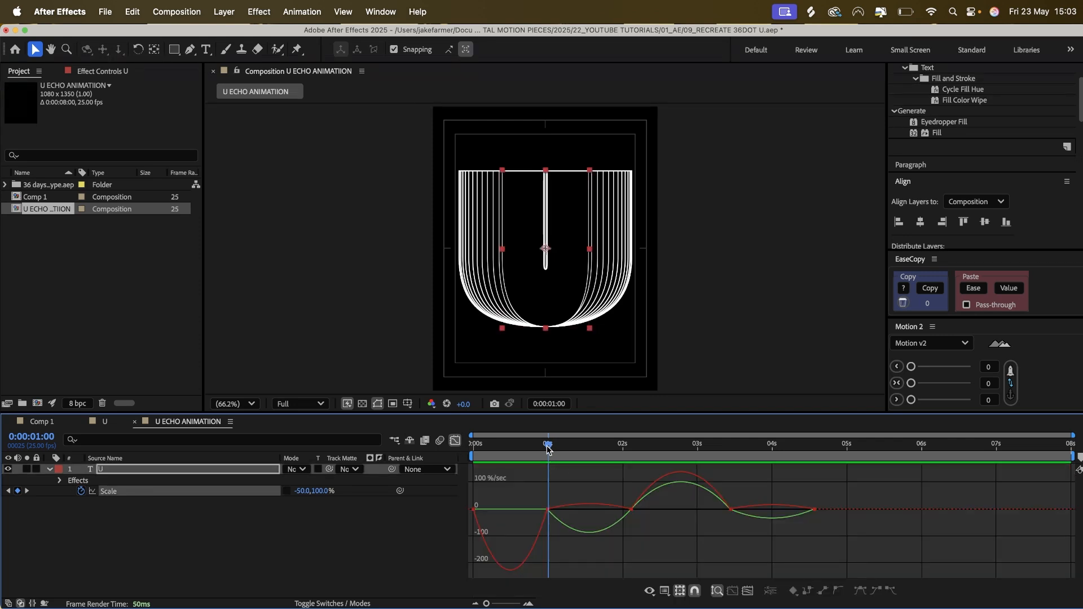
pyautogui.moveTo(561, 510); pyautogui.dragTo(602, 511)
pyautogui.press('space')
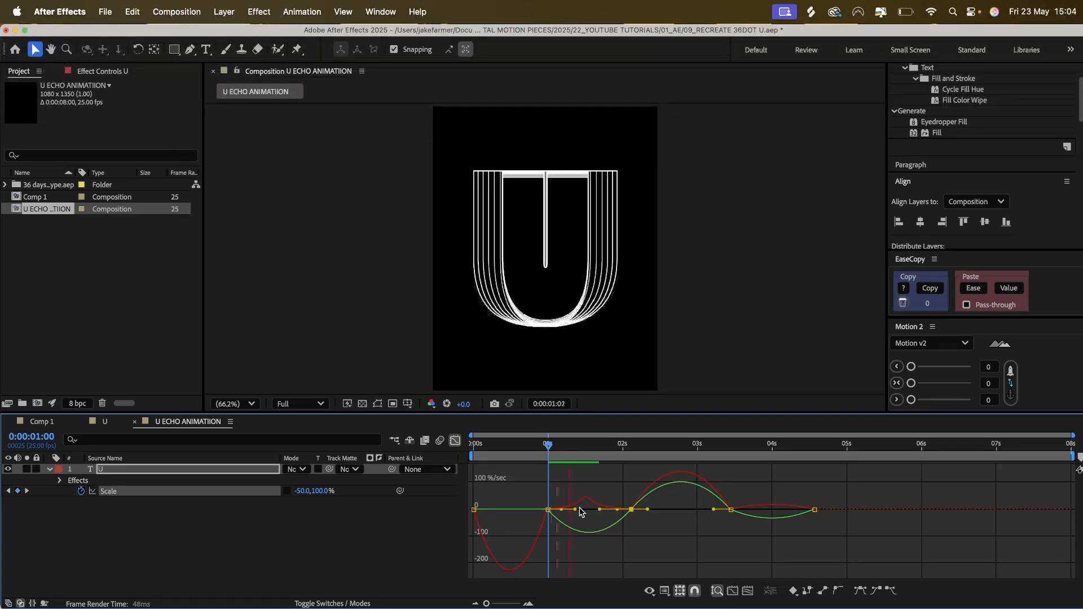
pyautogui.press('space')
pyautogui.moveTo(512, 448); pyautogui.dragTo(499, 450)
pyautogui.press('space')
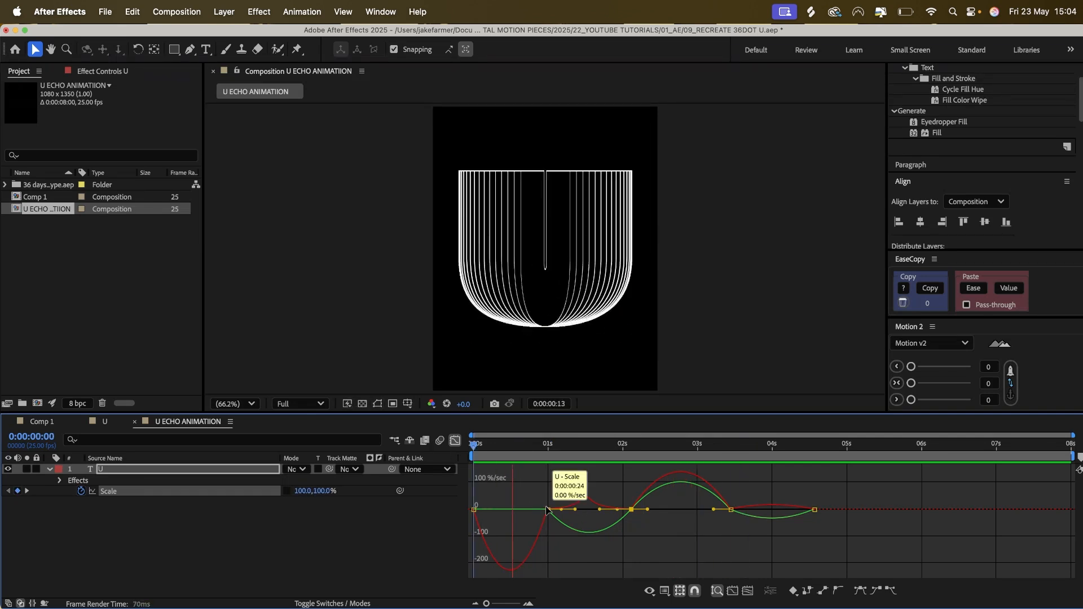
pyautogui.press('space')
# Sharpen the Scale speed curve between the first keyframe and 0:00:01:00 into a steep mid-segment peak, and preview the motion
pyautogui.moveTo(536, 510); pyautogui.dragTo(496, 502)
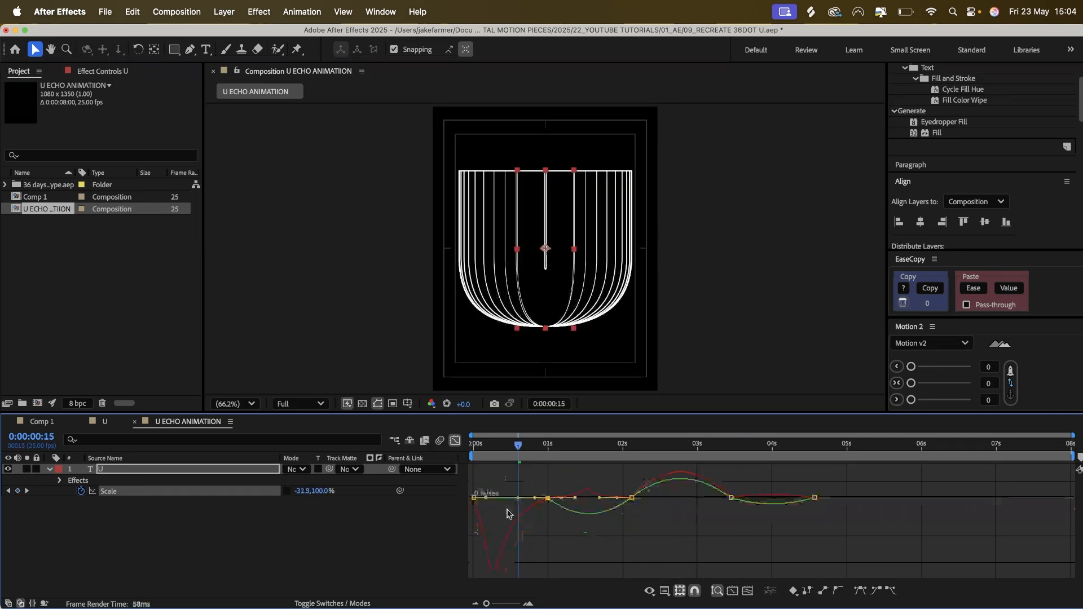
pyautogui.press('space')
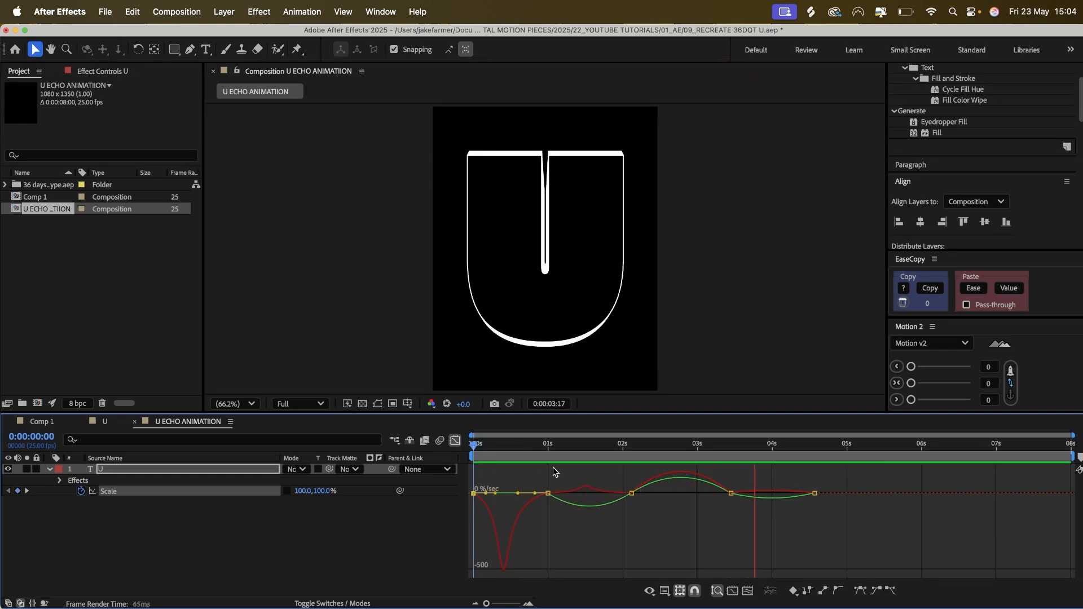
pyautogui.press('space')
pyautogui.click(637, 449)
pyautogui.press('space')
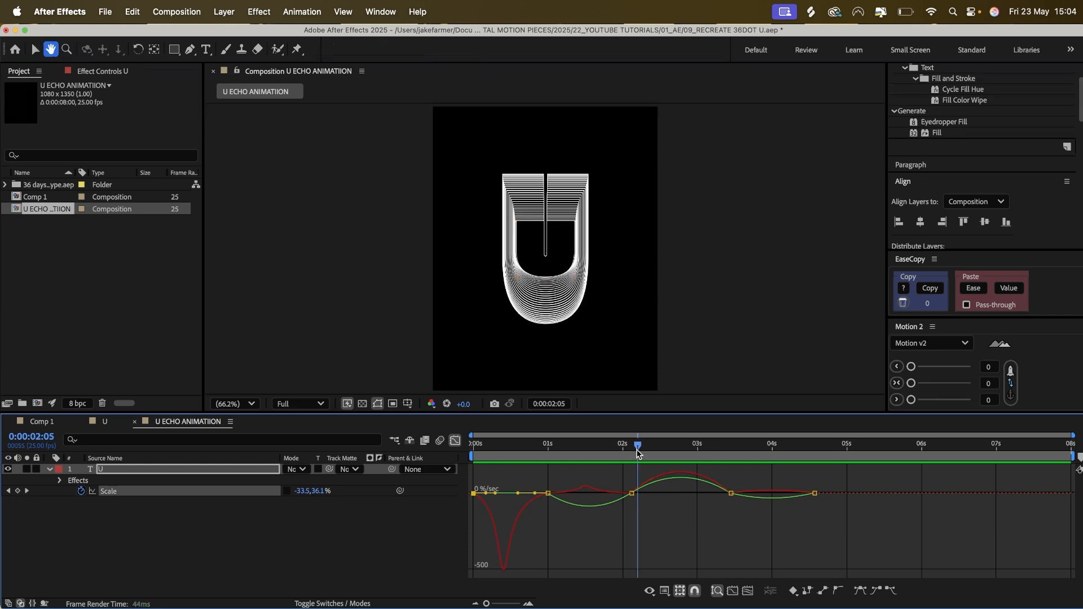
pyautogui.press('space')
pyautogui.moveTo(639, 449); pyautogui.dragTo(719, 430)
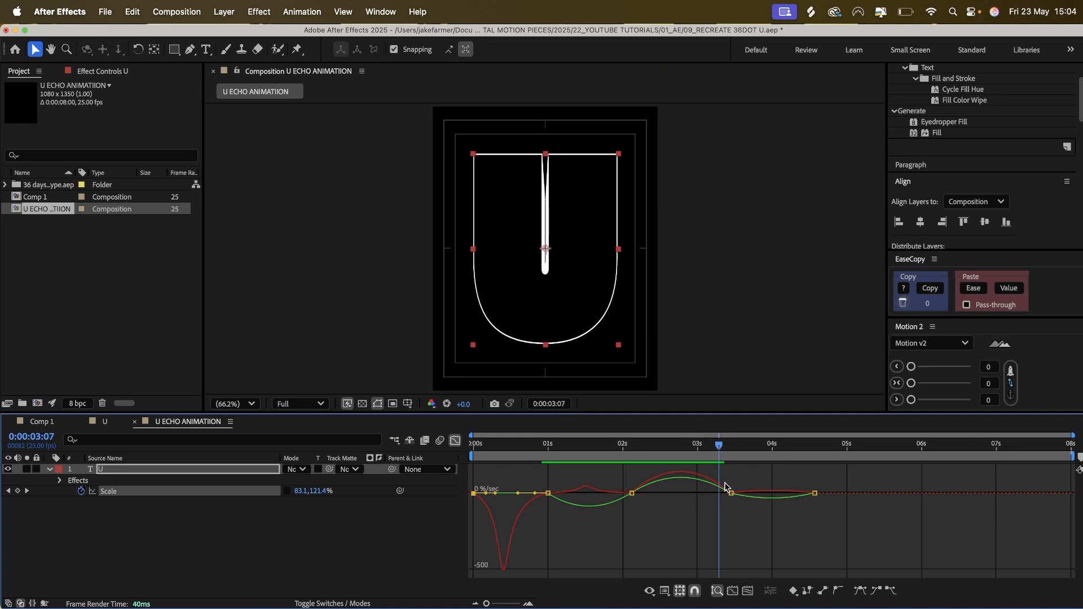
# Reshape the Scale speed curves between 0:00:02:03 and 0:00:03:11 into steep peaks for both dimensions, and preview that section
pyautogui.moveTo(712, 495); pyautogui.dragTo(686, 496)
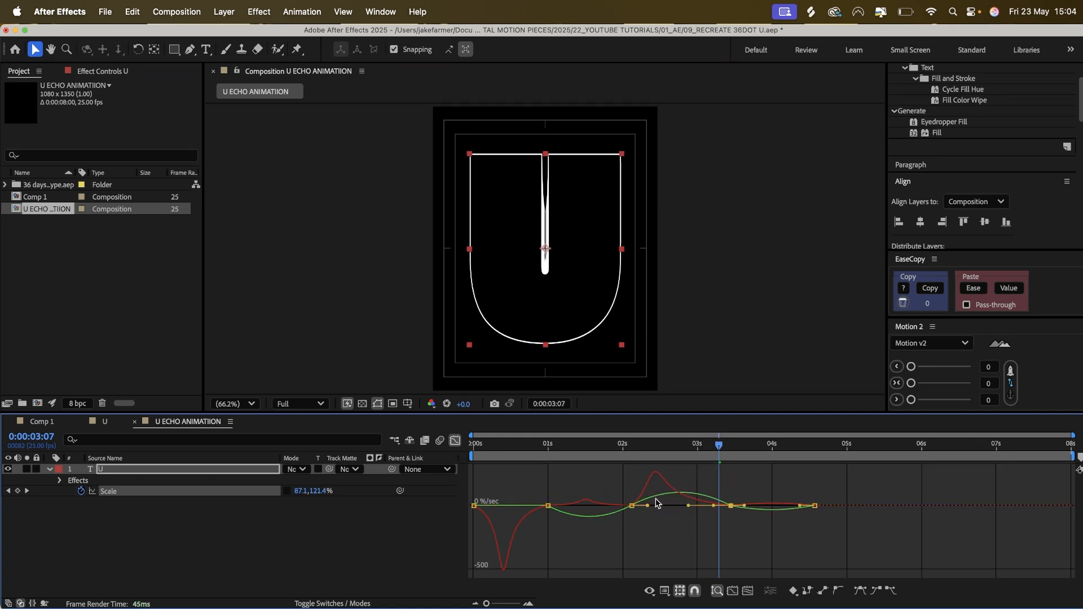
pyautogui.press('super+z')
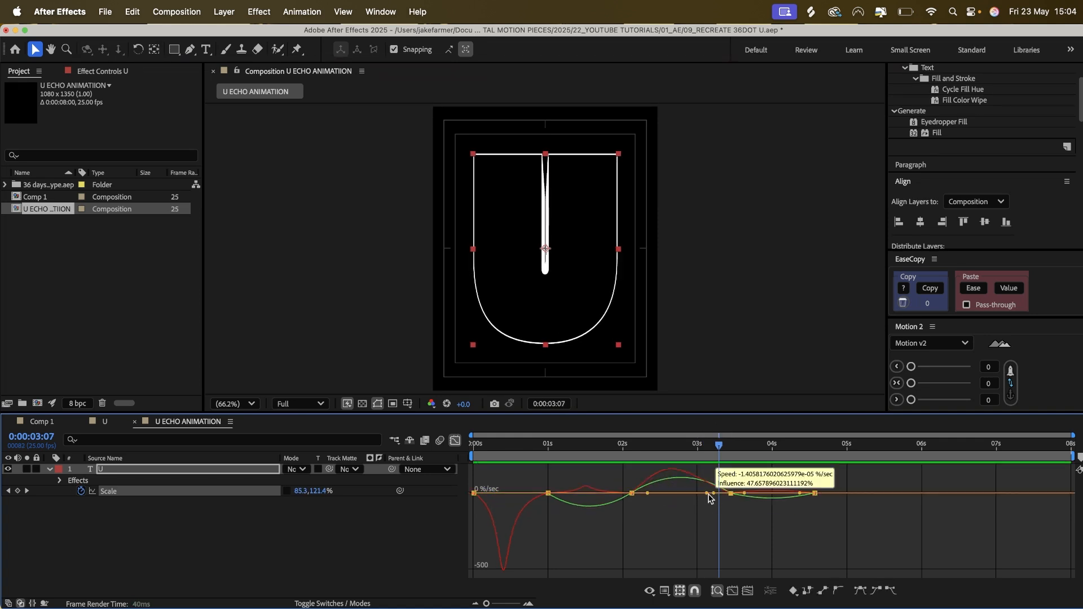
pyautogui.moveTo(742, 481); pyautogui.dragTo(668, 510)
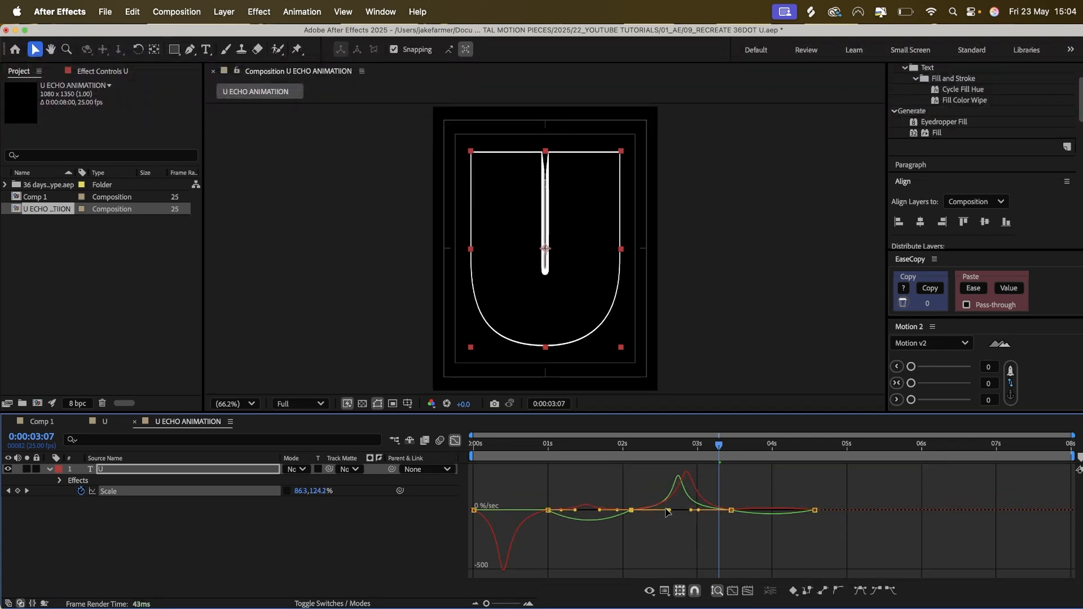
pyautogui.click(650, 446)
pyautogui.press('space')
pyautogui.press('space')
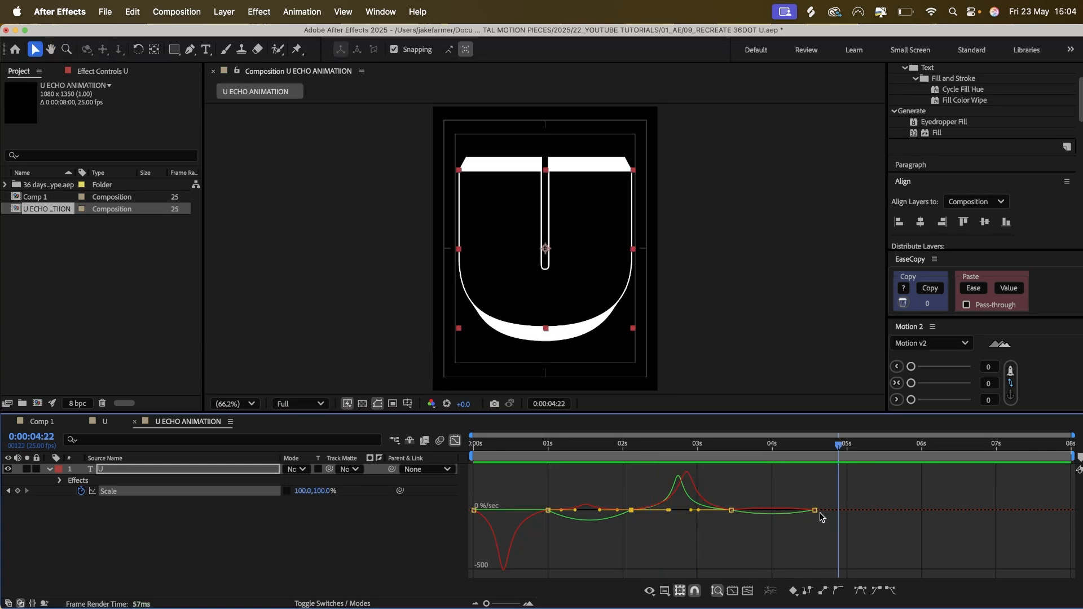
# Sharpen the easing between the last two Scale keyframes, 0:00:03:11 and 0:00:04:14, and preview the motion
pyautogui.moveTo(801, 509); pyautogui.dragTo(760, 511)
pyautogui.click(743, 446)
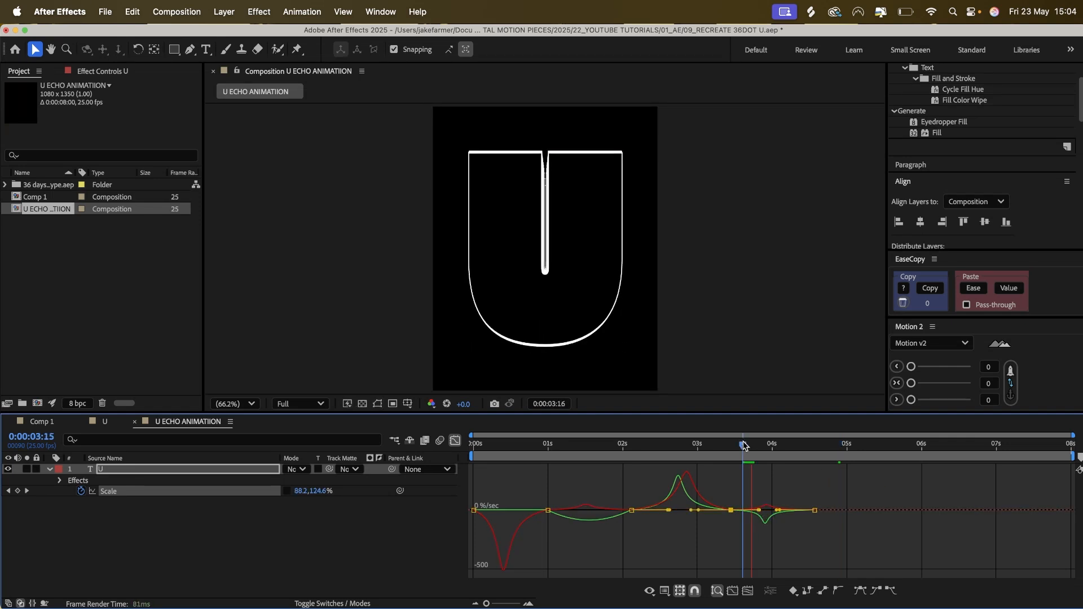
pyautogui.moveTo(742, 445); pyautogui.dragTo(726, 446)
pyautogui.press('space')
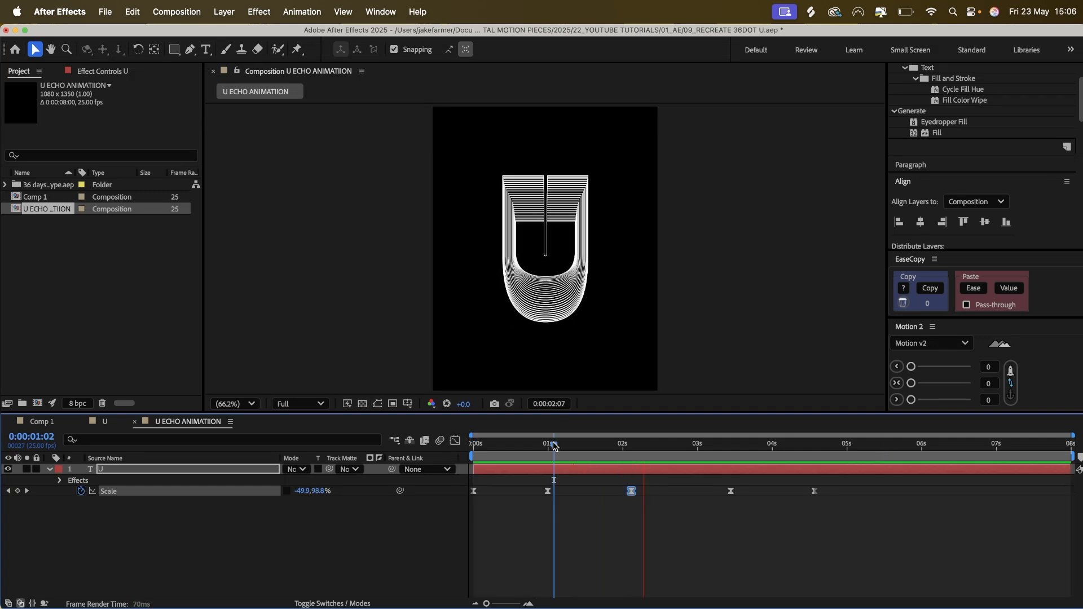
pyautogui.press('space')
pyautogui.moveTo(662, 444); pyautogui.dragTo(681, 449)
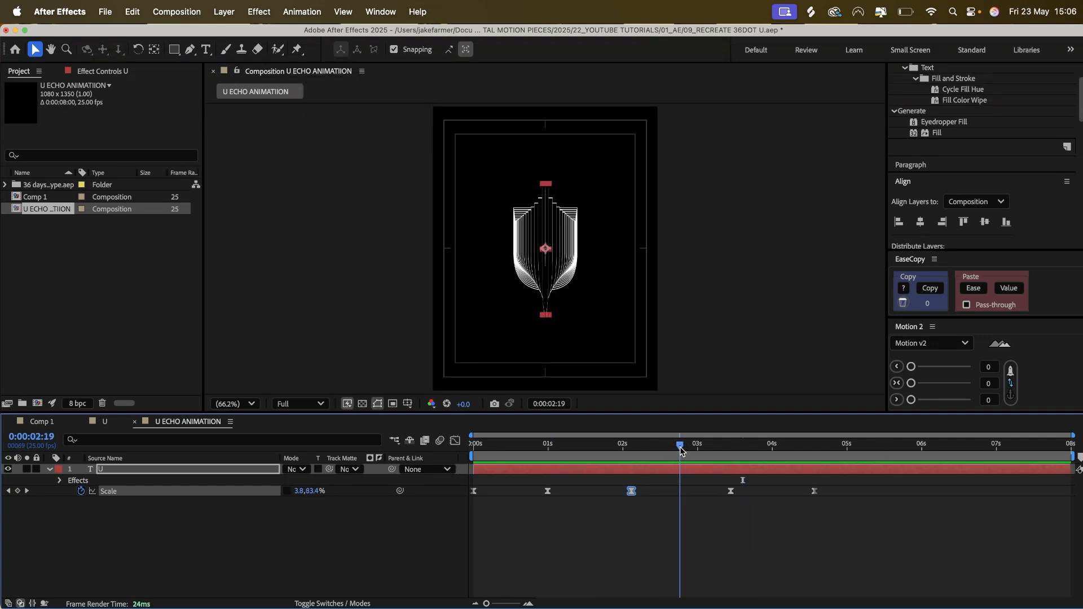
# Try moving the last two Scale keyframes later on the timeline, preview the slower motion, and return them to 0:00:03:11 and 0:00:04:14
pyautogui.moveTo(835, 486)
pyautogui.mouseDown()
pyautogui.moveTo(713, 522)
pyautogui.moveTo(826, 490)
pyautogui.mouseUp()
pyautogui.press('space')
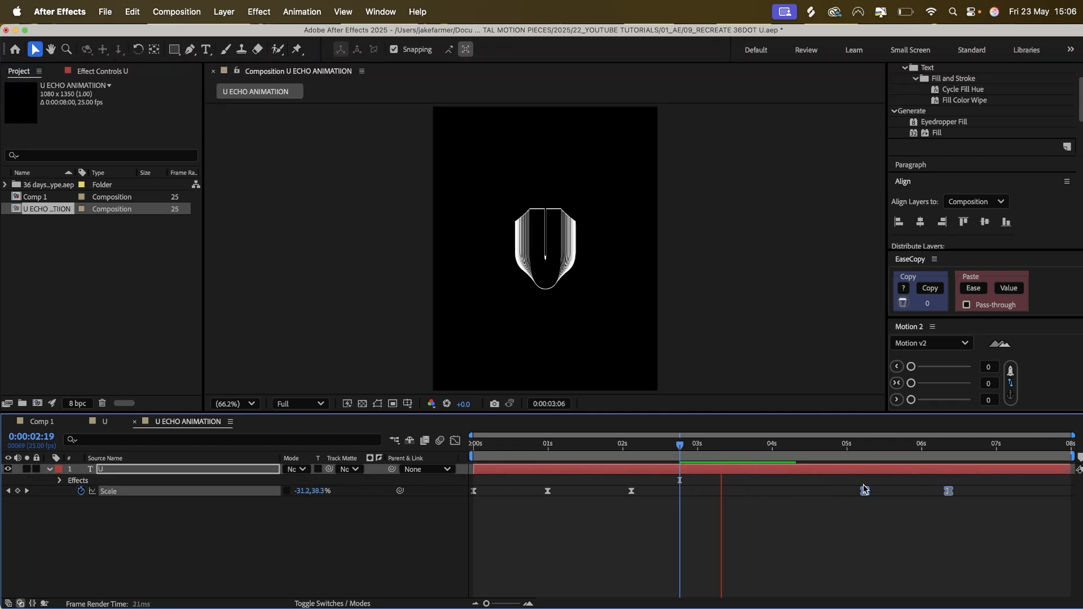
pyautogui.press('space')
pyautogui.moveTo(865, 490); pyautogui.dragTo(731, 490)
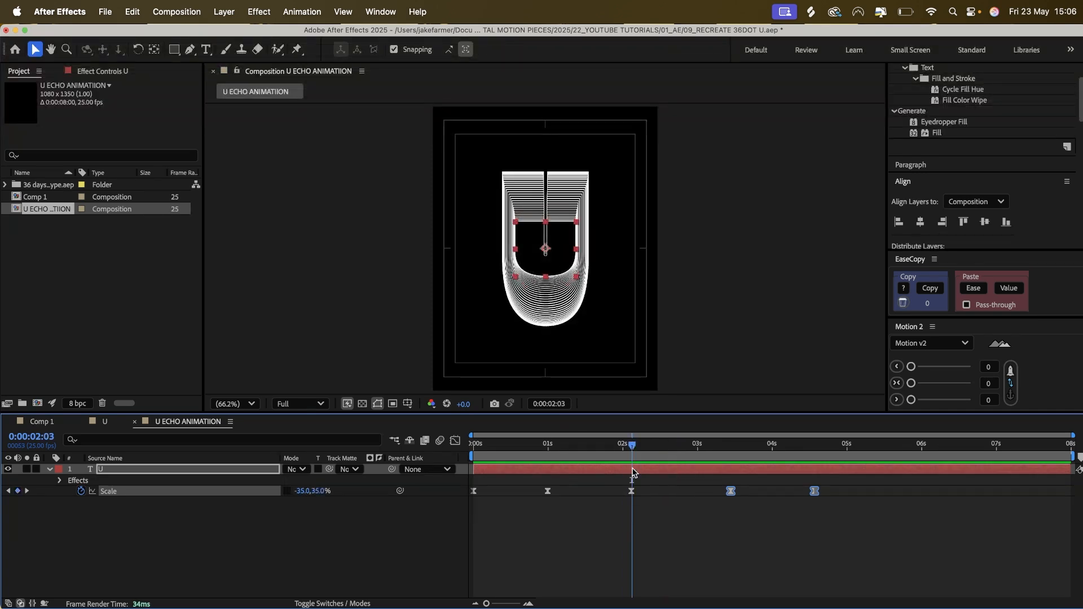
# Try a Scale width of -82% on the keyframe at 0:00:02:03 and preview the altered motion
pyautogui.click(353, 525)
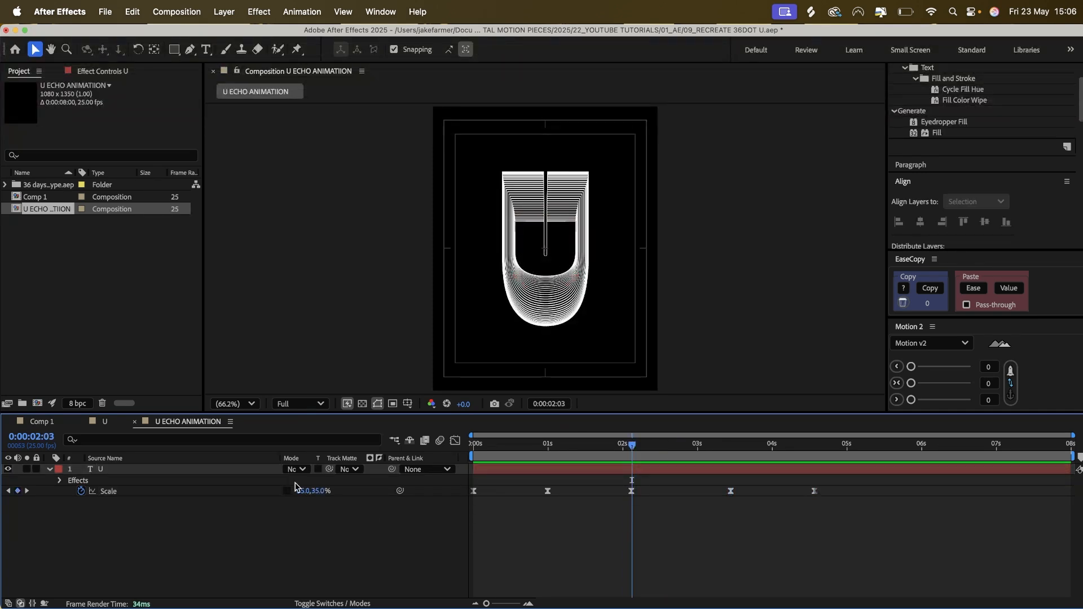
pyautogui.moveTo(295, 486); pyautogui.dragTo(288, 490)
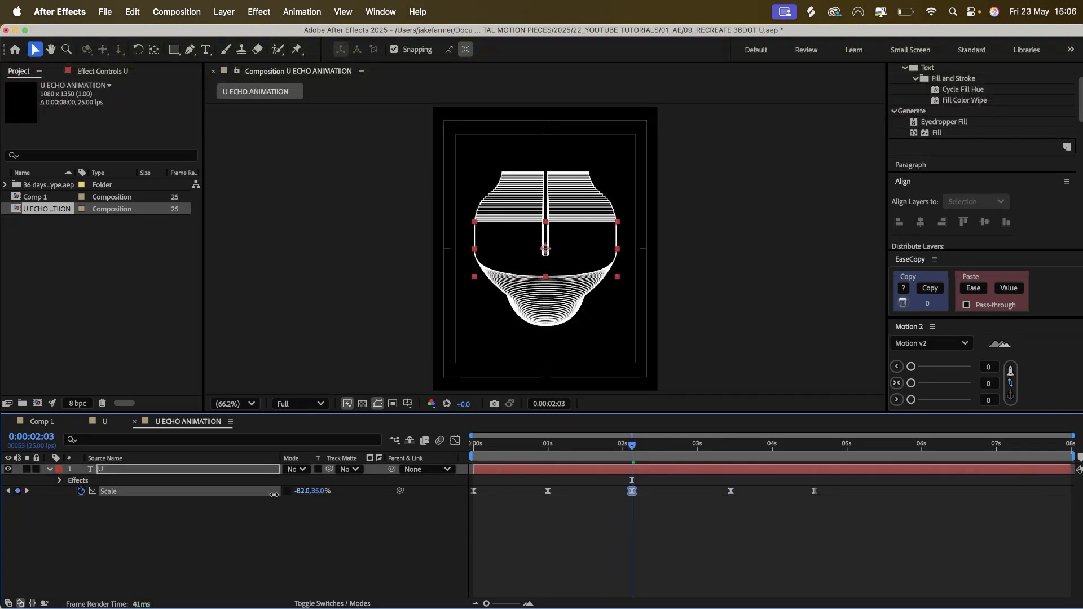
pyautogui.press('space')
pyautogui.press('space')
pyautogui.press('space')
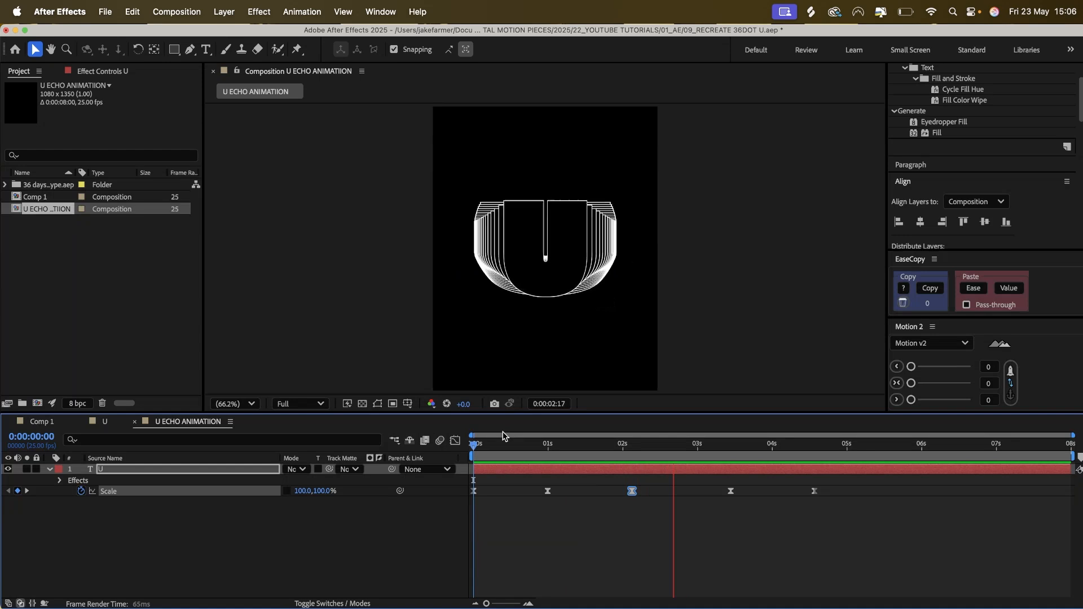
pyautogui.press('space')
pyautogui.press('space')
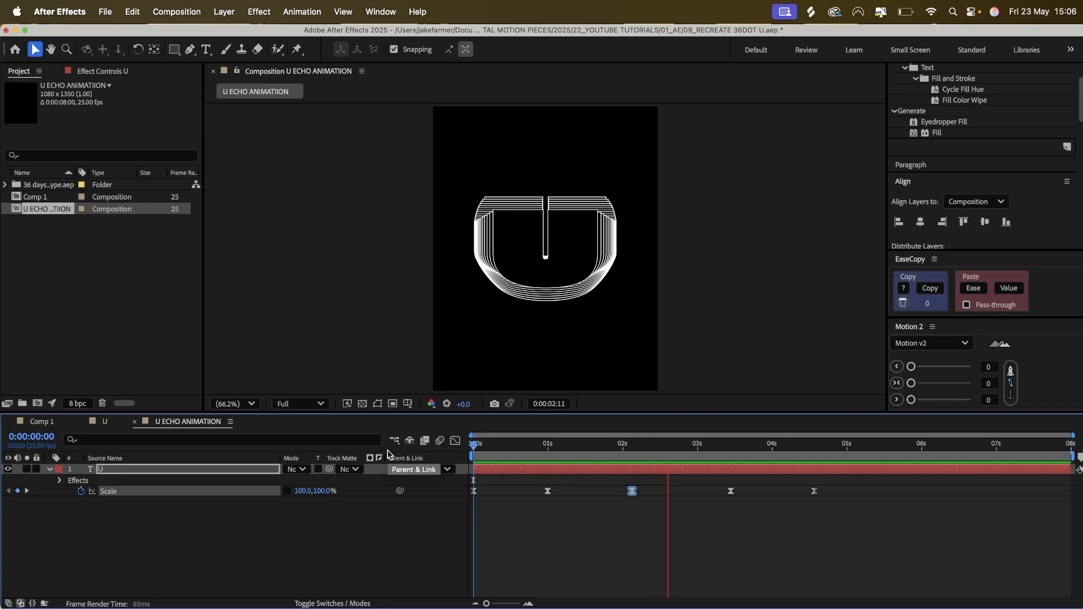
pyautogui.click(641, 446)
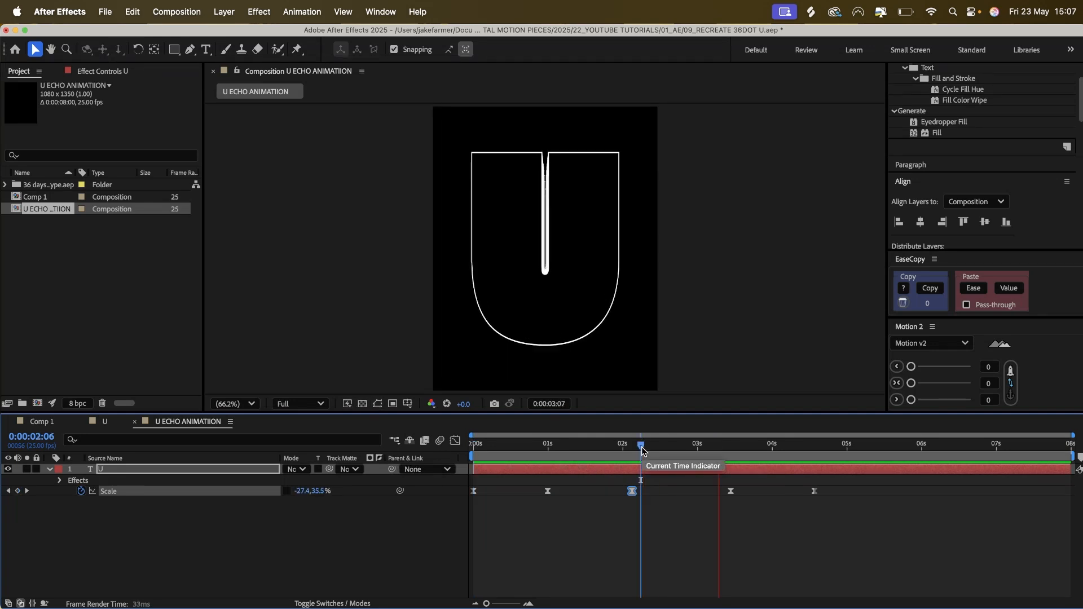
# Set the duration of the U ECHO ANIMATIION composition to 0:00:16:00
pyautogui.click(814, 445)
pyautogui.moveTo(840, 486); pyautogui.dragTo(446, 508)
pyautogui.click(179, 12)
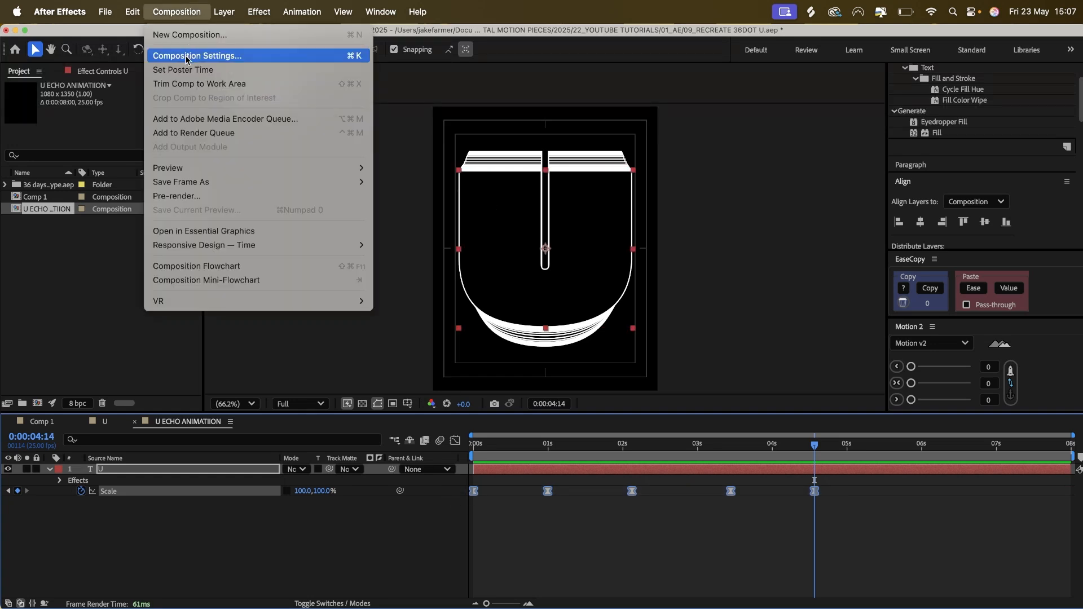
pyautogui.click(189, 56)
pyautogui.click(475, 404)
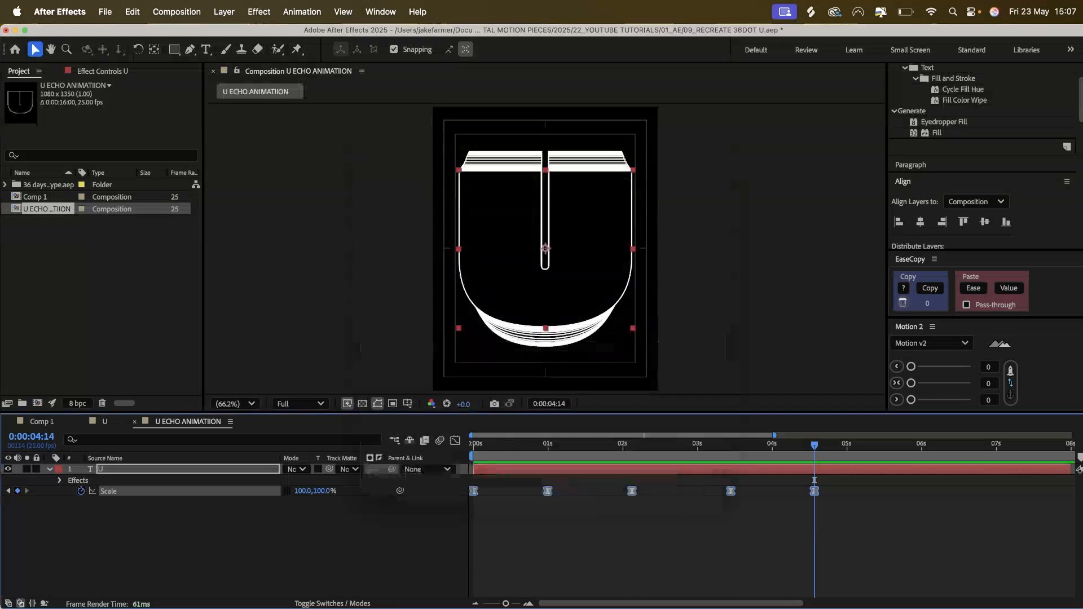
# Trim the end of the U layer to 0:00:05:05 and duplicate the layer
pyautogui.click(646, 449)
pyautogui.moveTo(646, 448); pyautogui.dragTo(664, 448)
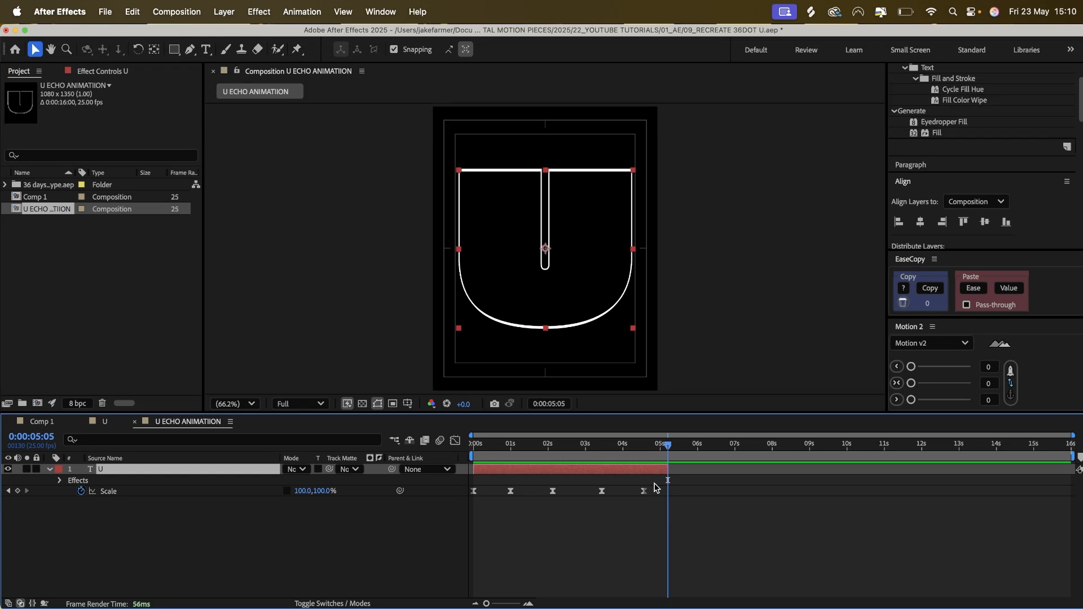
pyautogui.press('super+d')
# Move the duplicated U layer so it starts at 0:00:05:05 where the original ends, and preview the repeat
pyautogui.moveTo(547, 470); pyautogui.dragTo(743, 461)
pyautogui.press('=')
pyautogui.press('=')
pyautogui.press('space')
pyautogui.press('-')
pyautogui.press('-')
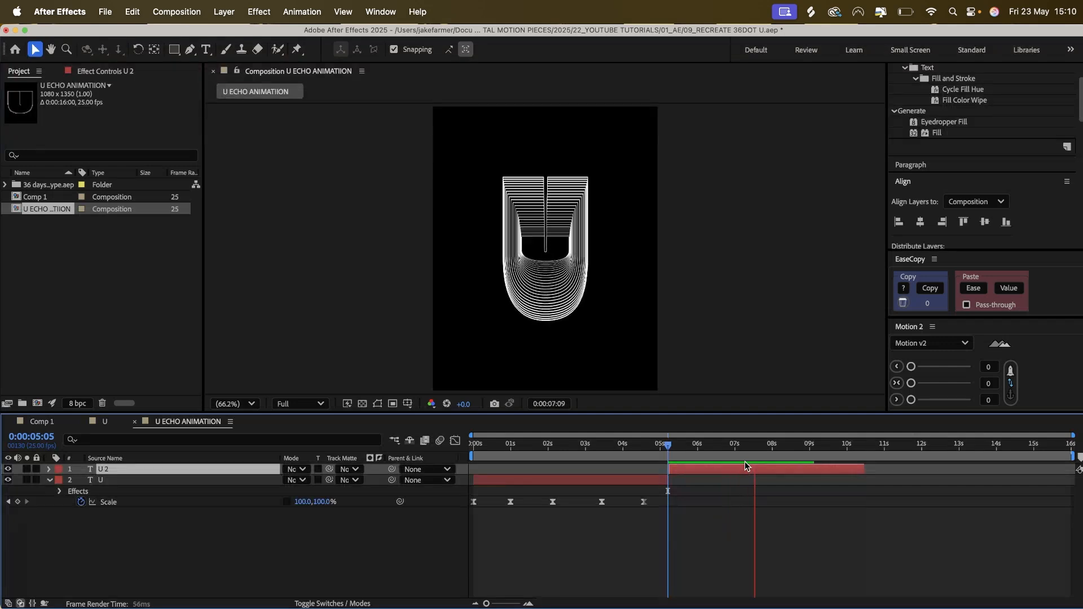